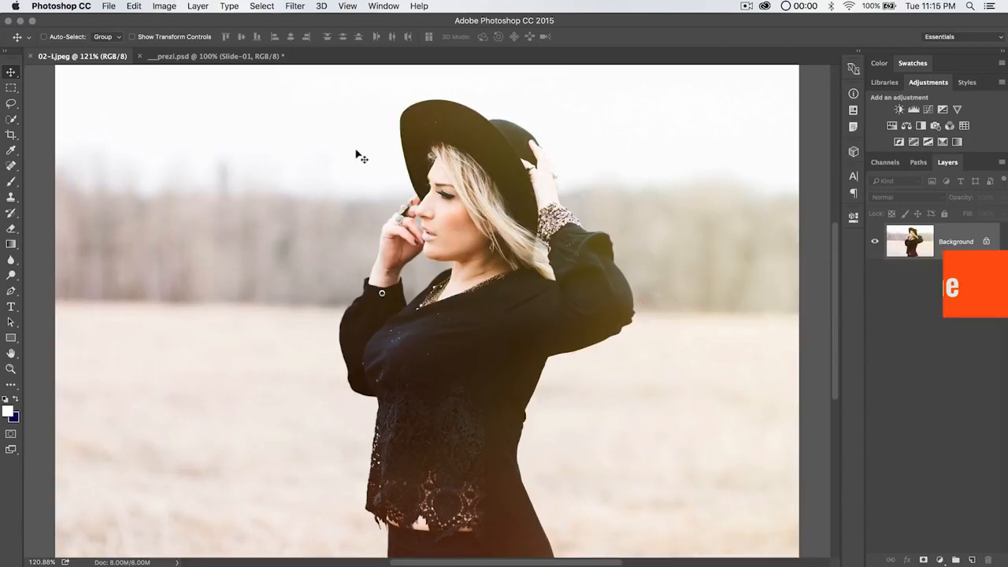
- Start a PDF Presentation with the currently open files excluded from the source list
{"action": "left_click", "coordinate": [107, 5]}
{"action": "mouse_move", "coordinate": [175, 268]}
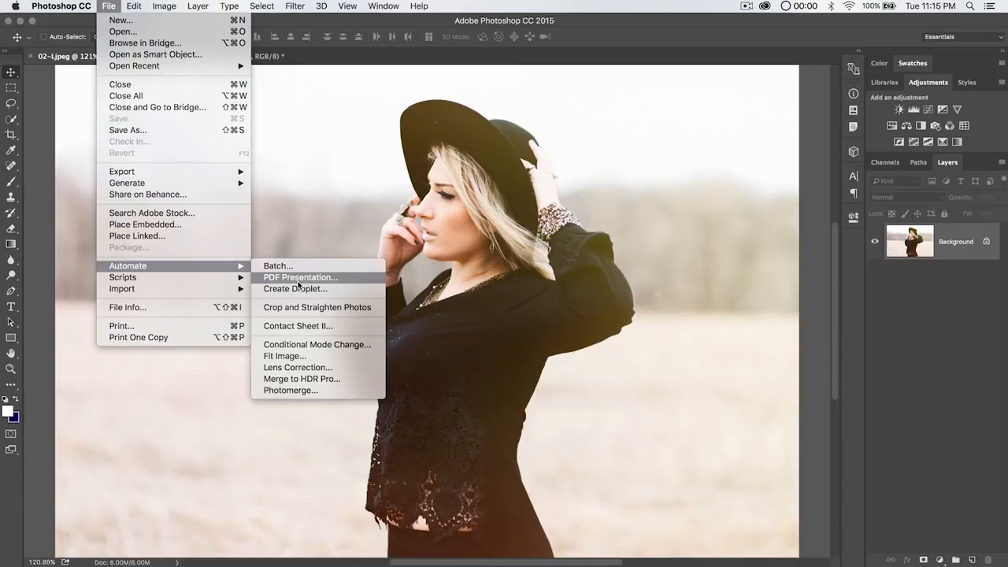
{"action": "left_click", "coordinate": [299, 285]}
{"action": "left_click_drag", "start_coordinate": [455, 203], "coordinate": [358, 134]}
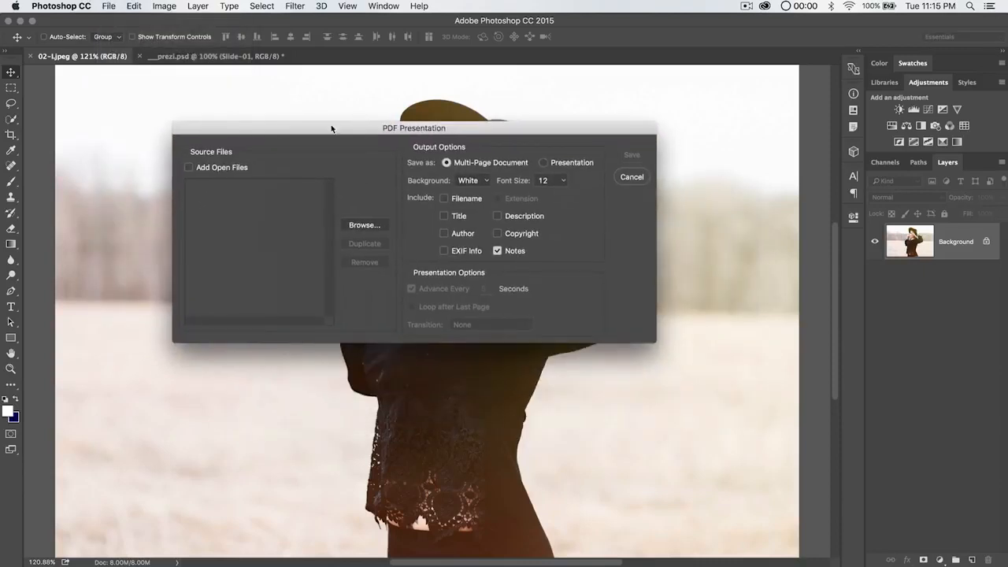
{"action": "left_click", "coordinate": [207, 167]}
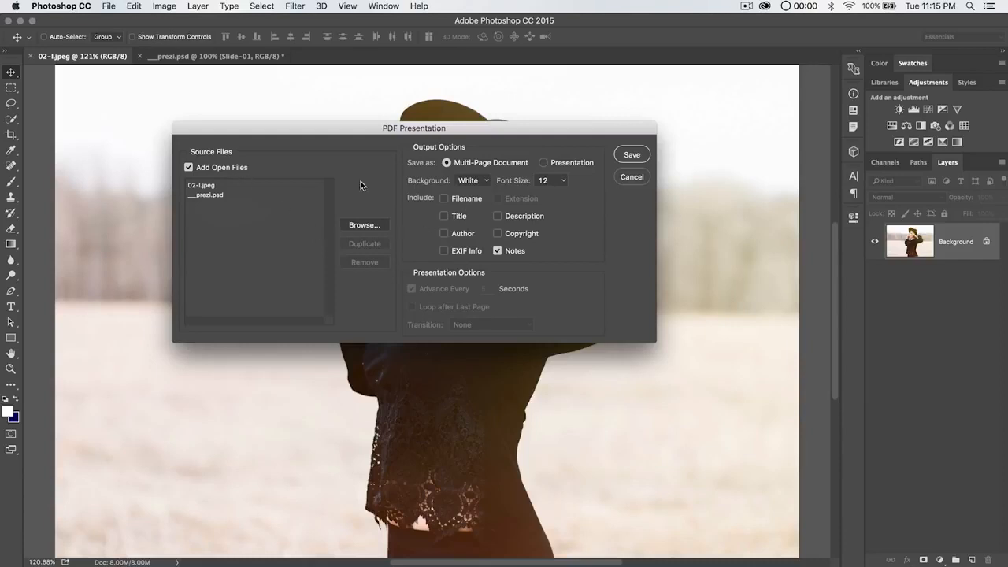
{"action": "left_click", "coordinate": [188, 169]}
- Add 01-l.jpeg through 05-l.jpeg from the batch folder inside the Desktop's images-to-process folder as source files
{"action": "left_click", "coordinate": [374, 229]}
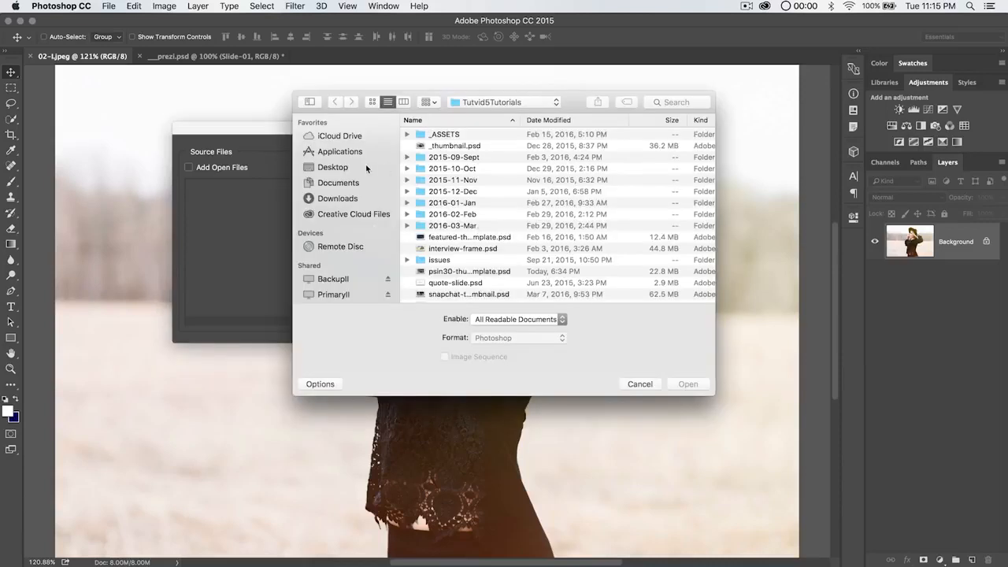
{"action": "left_click", "coordinate": [332, 167]}
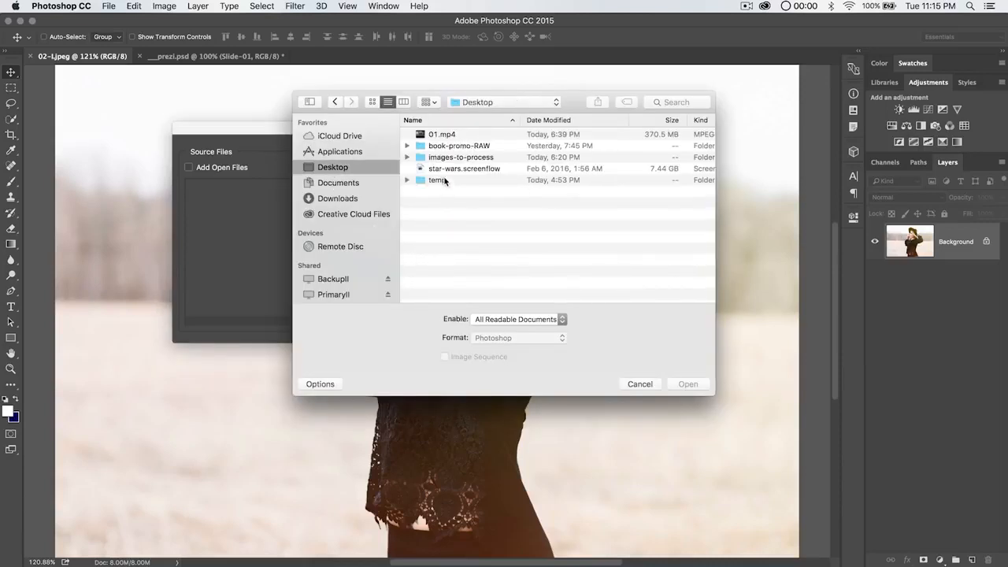
{"action": "double_click", "coordinate": [461, 157]}
{"action": "double_click", "coordinate": [447, 136]}
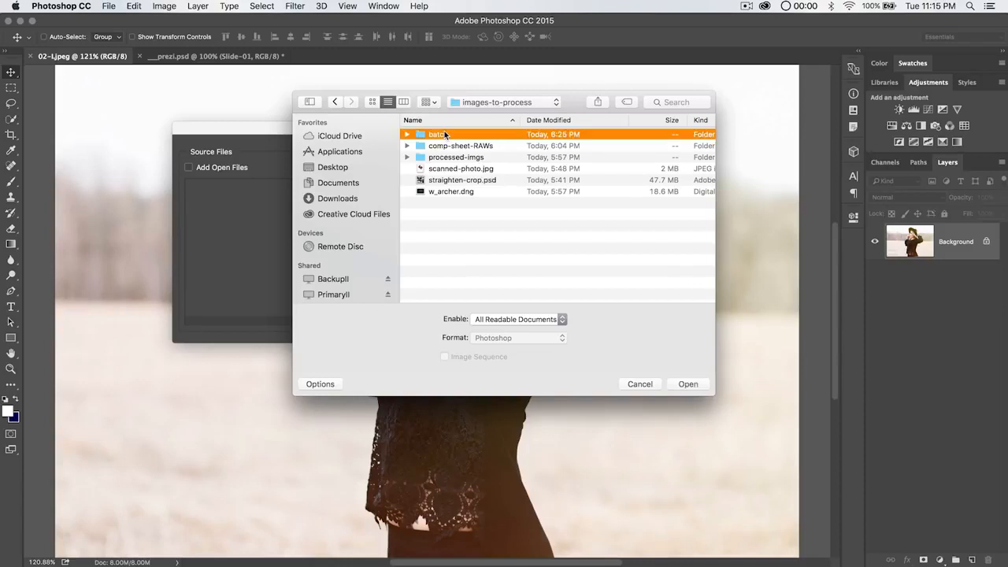
{"action": "left_click", "coordinate": [462, 180]}
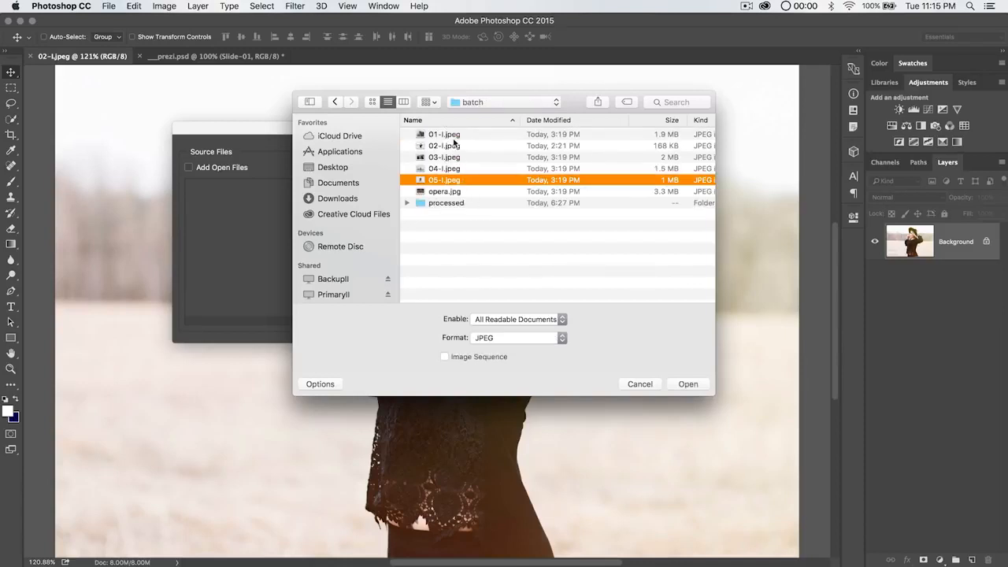
{"action": "left_click", "coordinate": [455, 135], "text": "shift"}
{"action": "left_click", "coordinate": [687, 385]}
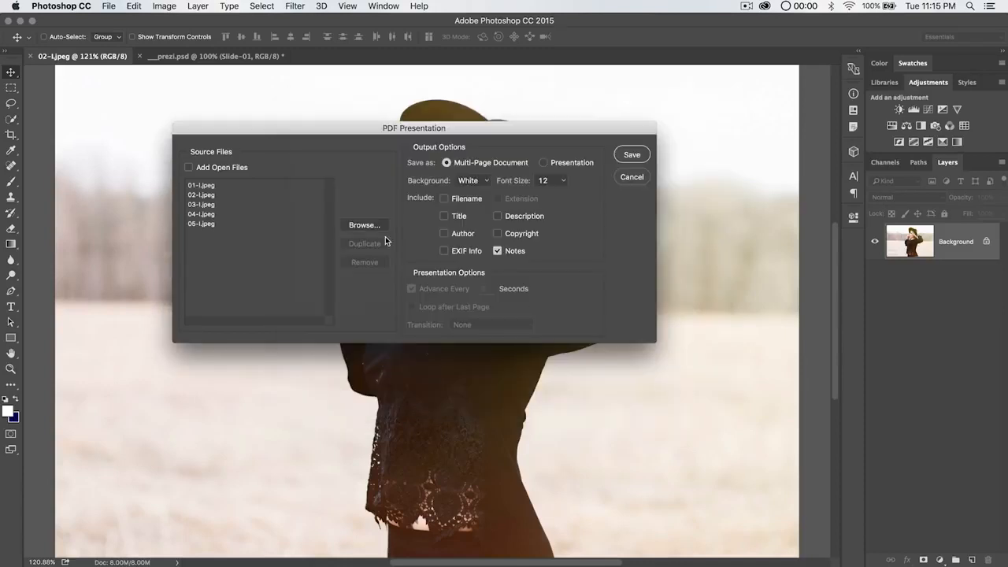
- Duplicate 01-l.jpeg and arrange the source list so its two copies are the first and last pages
{"action": "left_click_drag", "start_coordinate": [200, 184], "coordinate": [201, 214]}
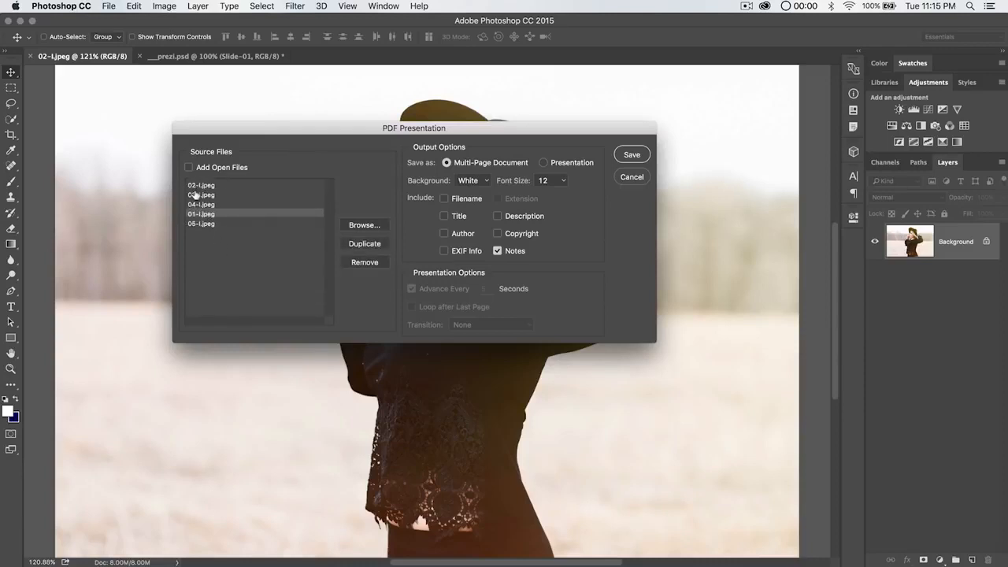
{"action": "left_click_drag", "start_coordinate": [202, 214], "coordinate": [203, 228]}
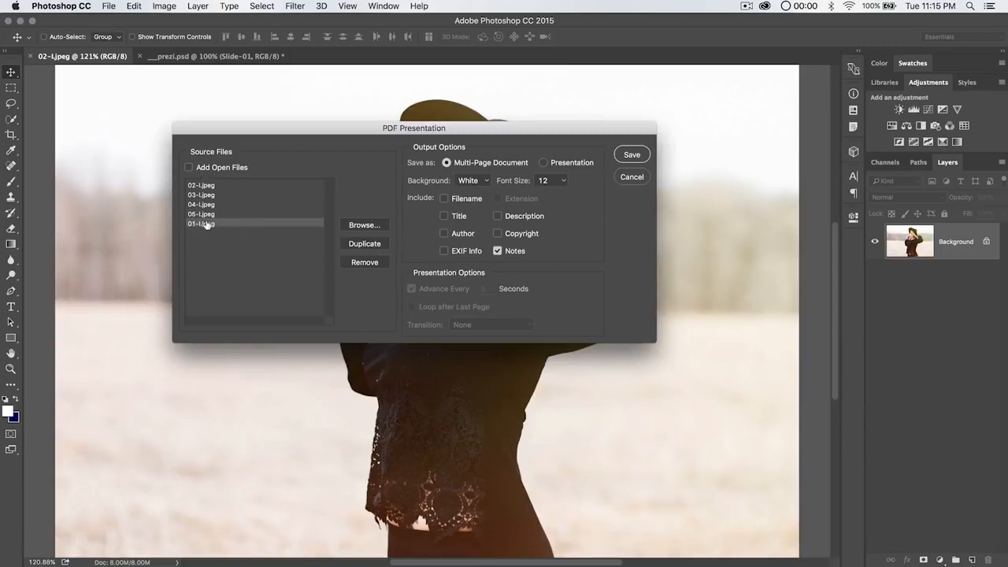
{"action": "left_click", "coordinate": [375, 248]}
{"action": "left_click_drag", "start_coordinate": [201, 223], "coordinate": [204, 184]}
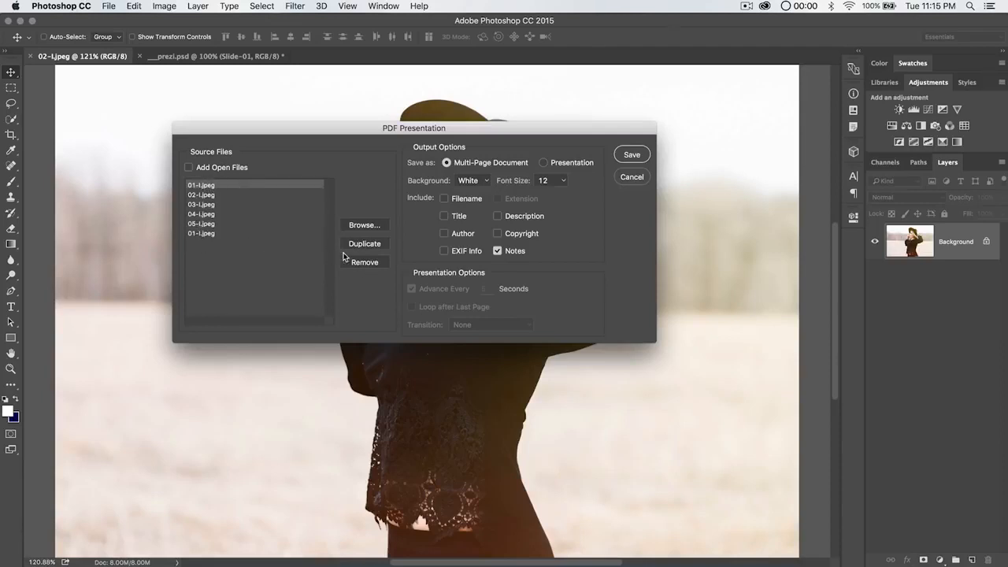
{"action": "left_click", "coordinate": [204, 213]}
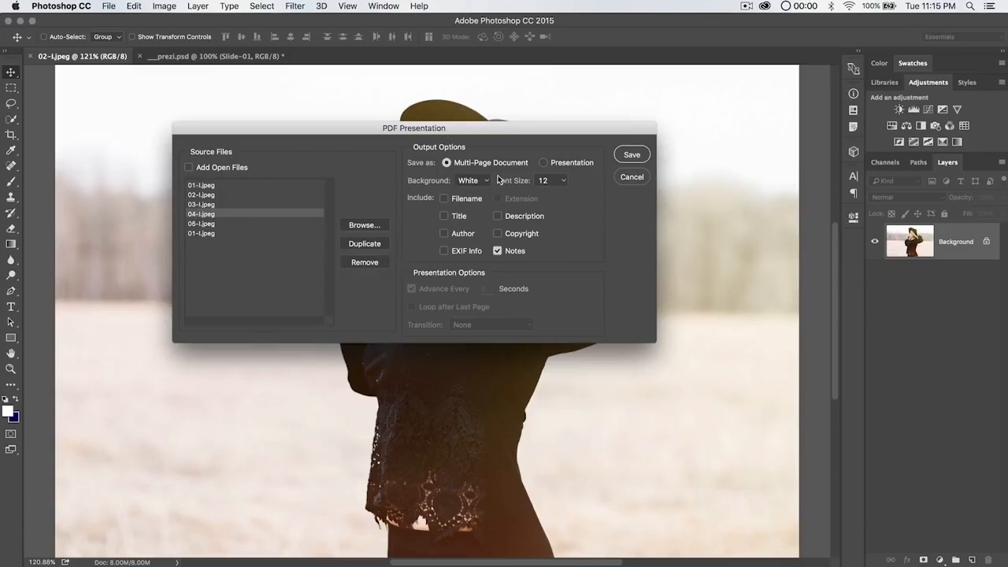
- Review the available background colours and font sizes for the PDF output
{"action": "left_click_drag", "start_coordinate": [480, 133], "coordinate": [443, 161]}
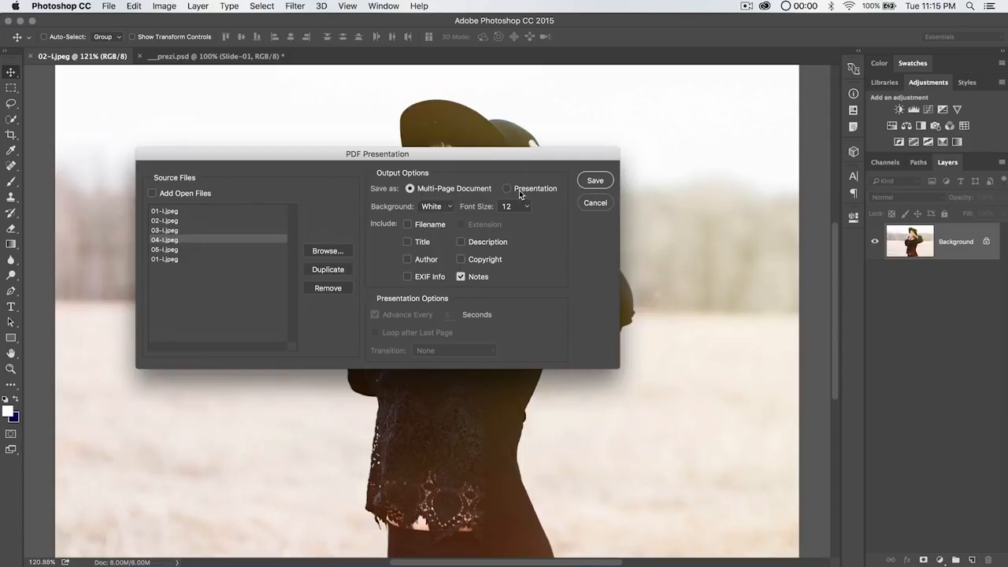
{"action": "left_click", "coordinate": [436, 206]}
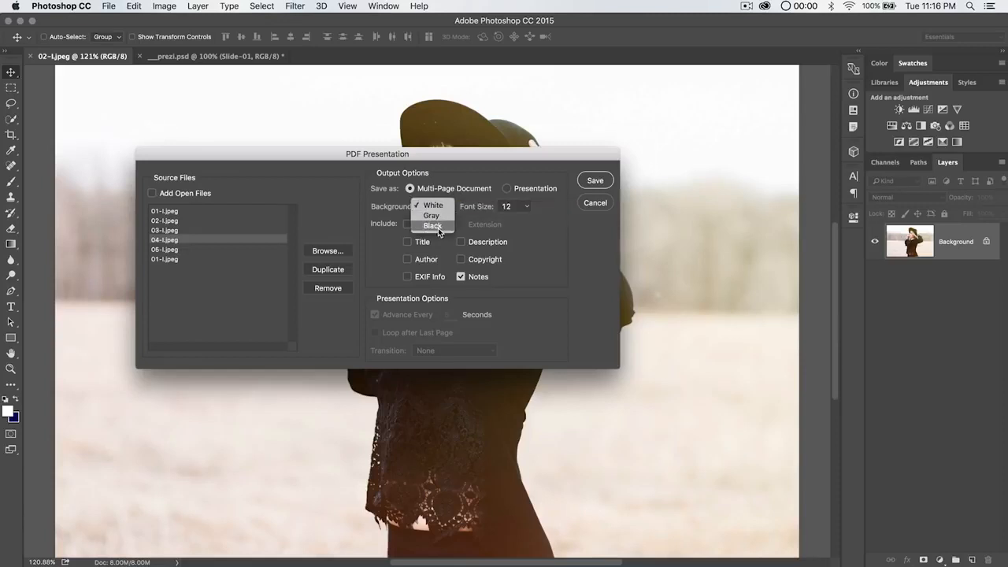
{"action": "left_click", "coordinate": [553, 231]}
{"action": "left_click", "coordinate": [524, 207]}
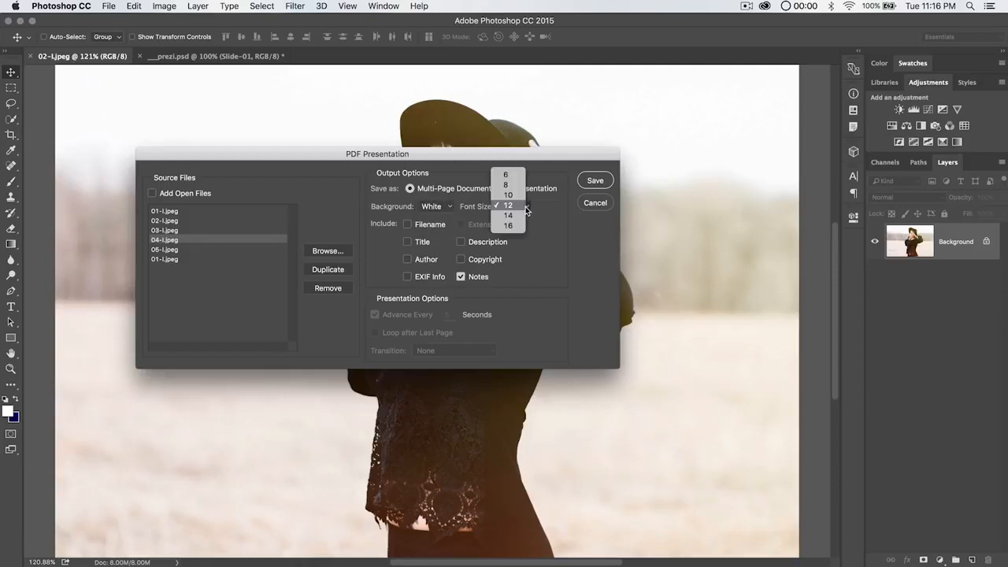
{"action": "left_click", "coordinate": [545, 227]}
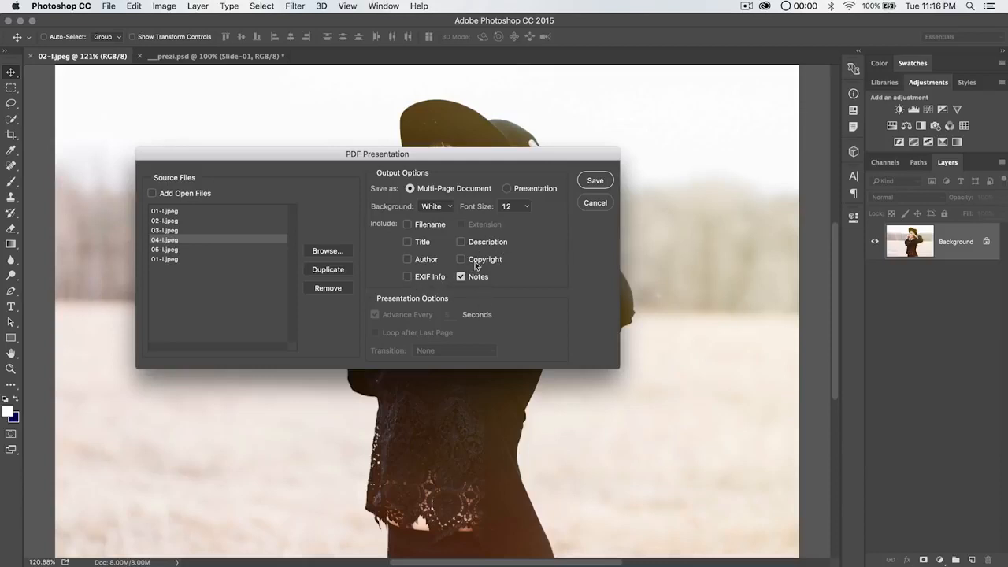
{"action": "left_click", "coordinate": [518, 208]}
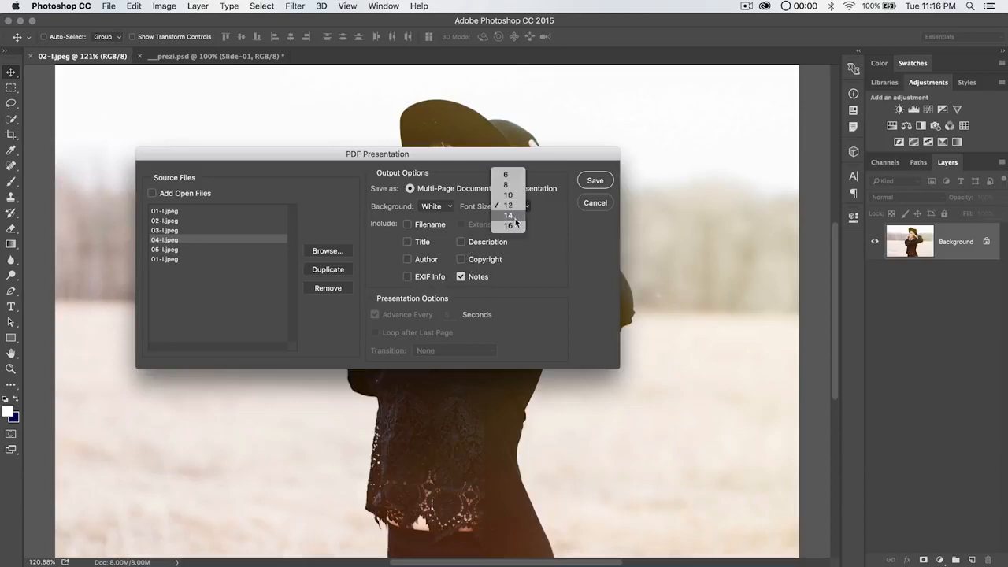
{"action": "left_click", "coordinate": [424, 253]}
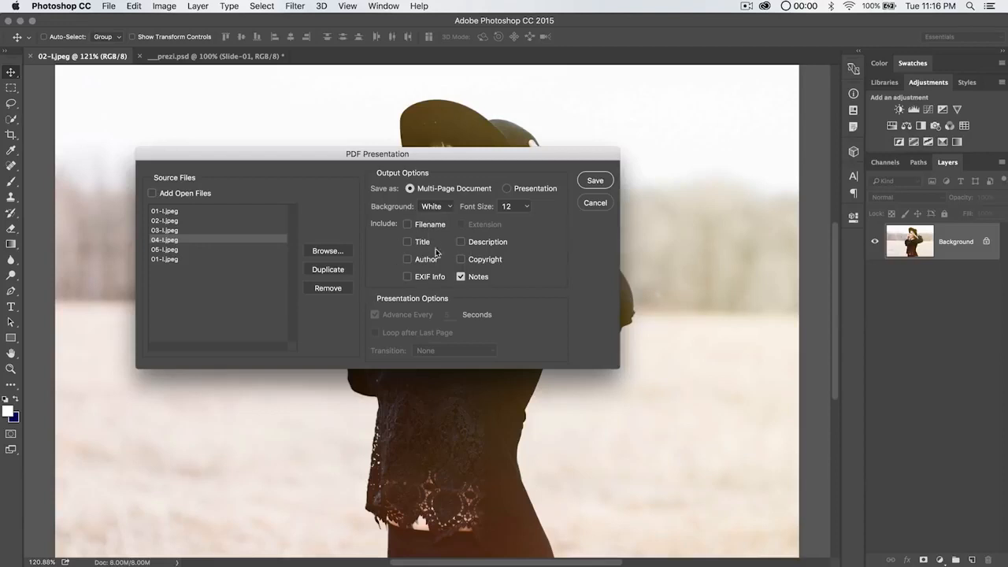
- Include the filename on each page and set the page background to Gray
{"action": "left_click", "coordinate": [422, 227]}
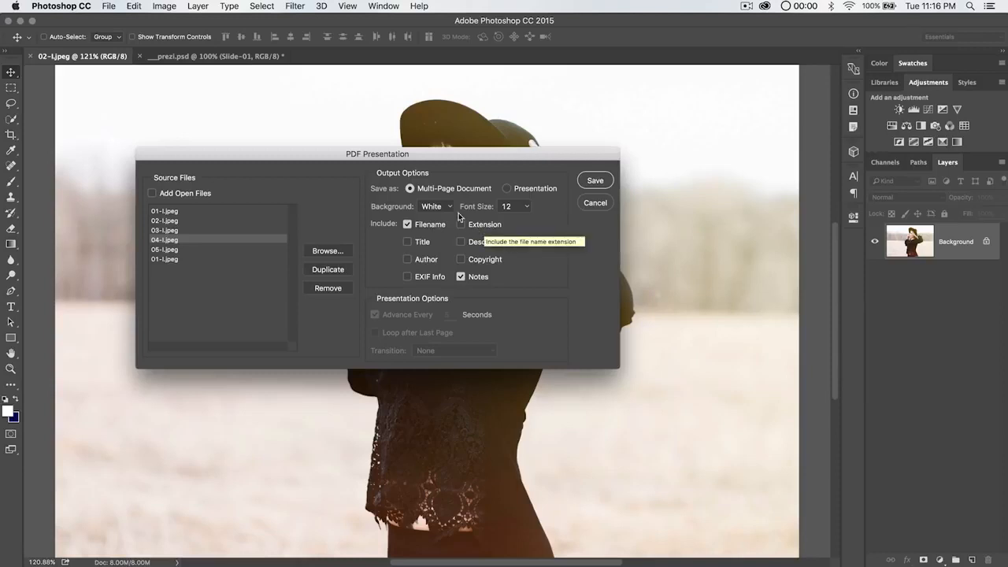
{"action": "left_click", "coordinate": [447, 205]}
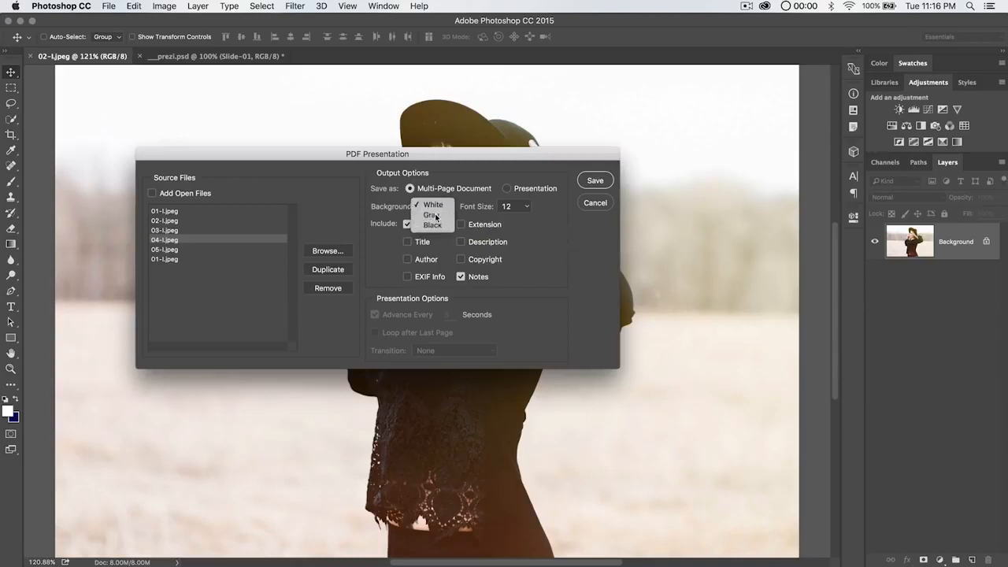
{"action": "left_click", "coordinate": [438, 214]}
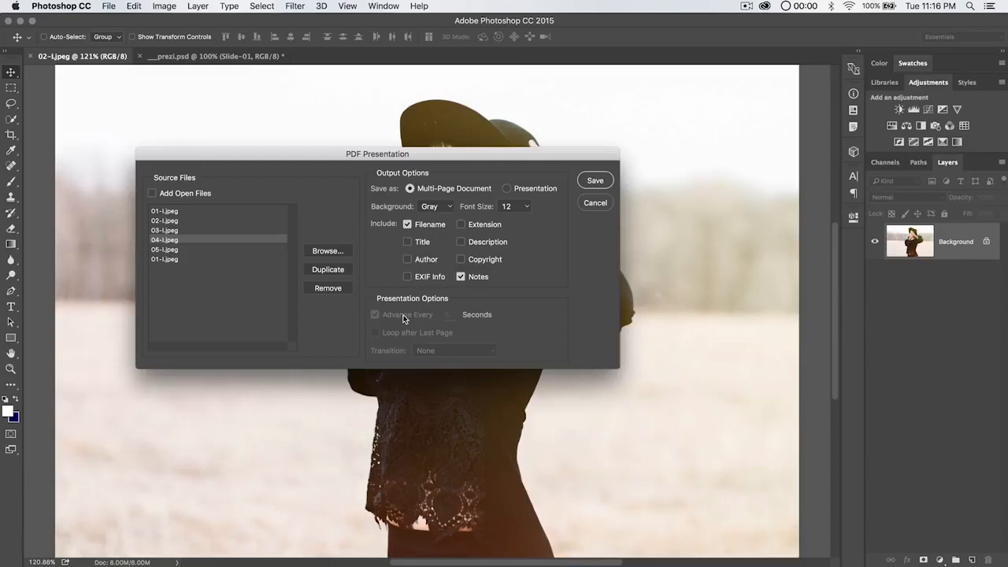
- Try the Presentation output type, review its transition choices, and return to Multi-Page Document
{"action": "left_click", "coordinate": [507, 189]}
{"action": "left_click", "coordinate": [461, 351]}
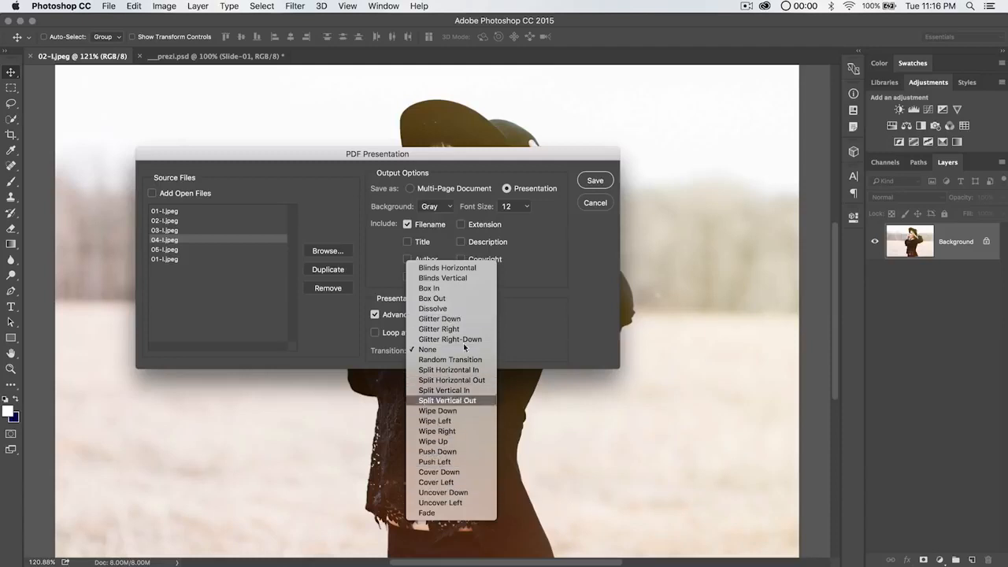
{"action": "left_click", "coordinate": [447, 350]}
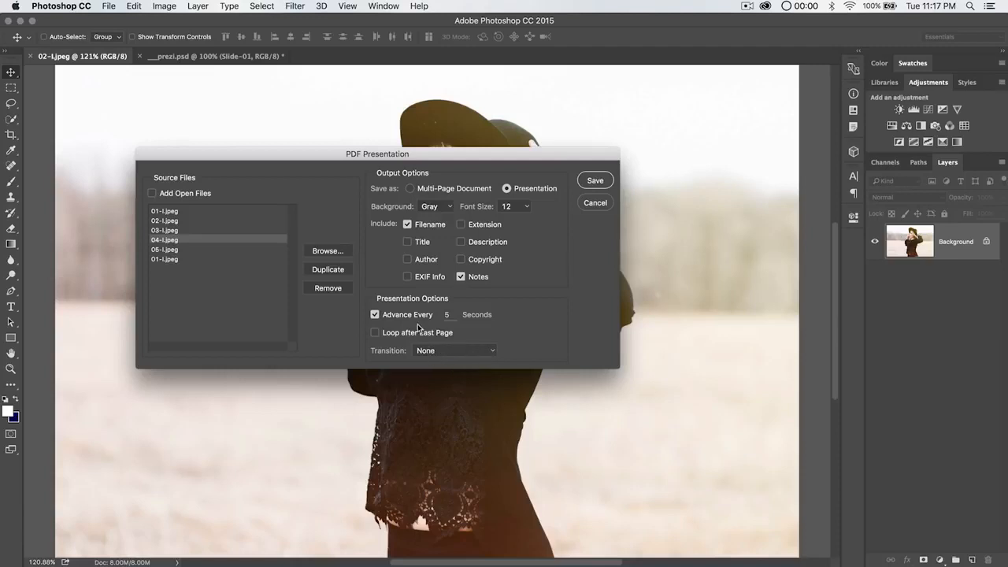
{"action": "left_click", "coordinate": [444, 189]}
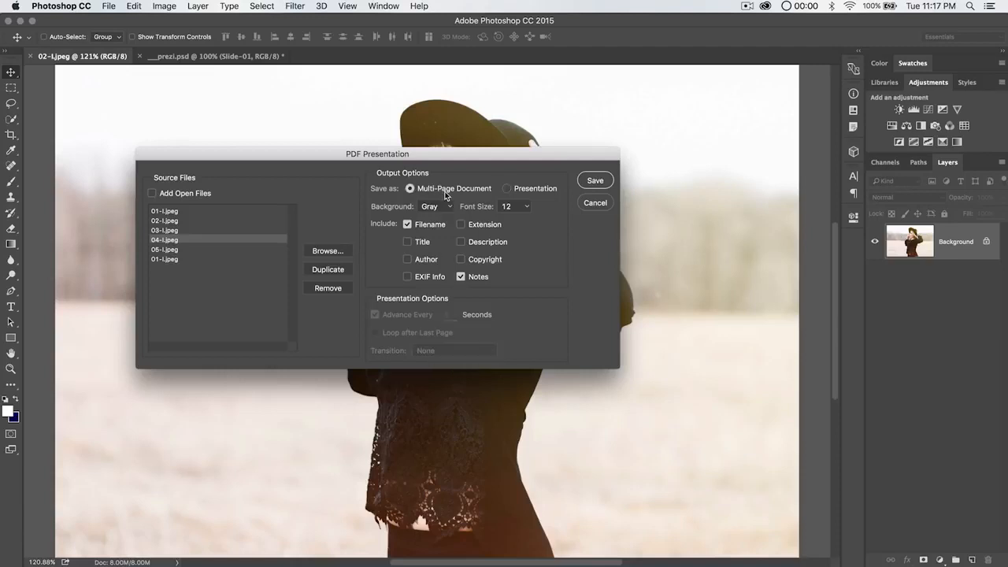
- Save the multi-page document to the Desktop as 01.pdf
{"action": "left_click", "coordinate": [595, 181]}
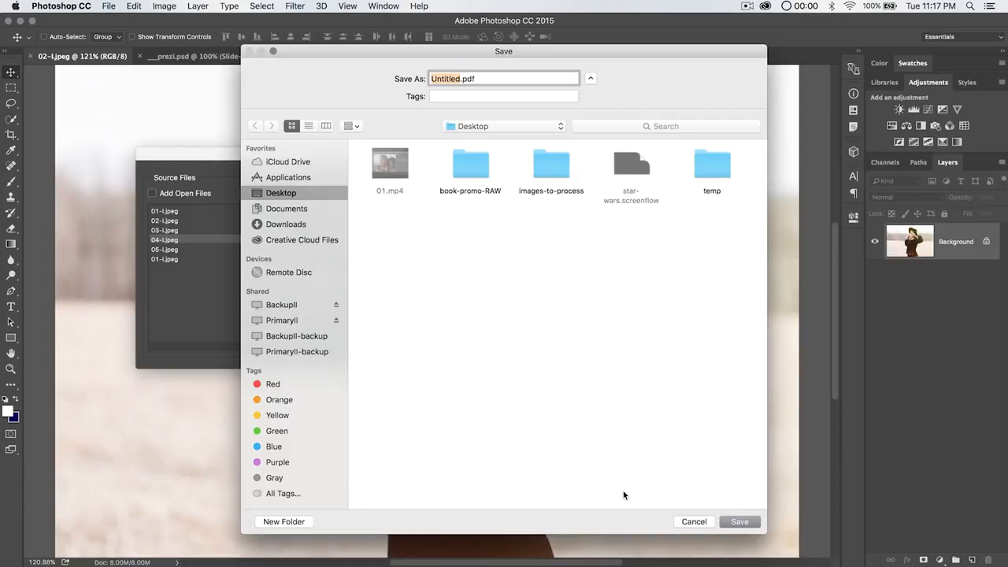
{"action": "type", "text": "01"}
{"action": "left_click", "coordinate": [748, 521]}
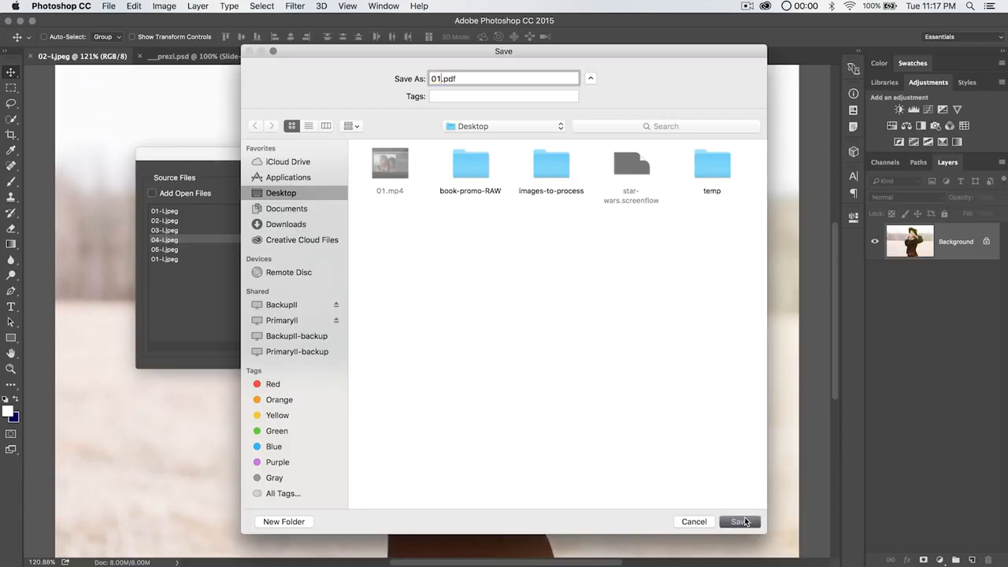
- Apply the Smallest File Size PDF preset and review its compression and output settings
{"action": "left_click_drag", "start_coordinate": [430, 133], "coordinate": [390, 97]}
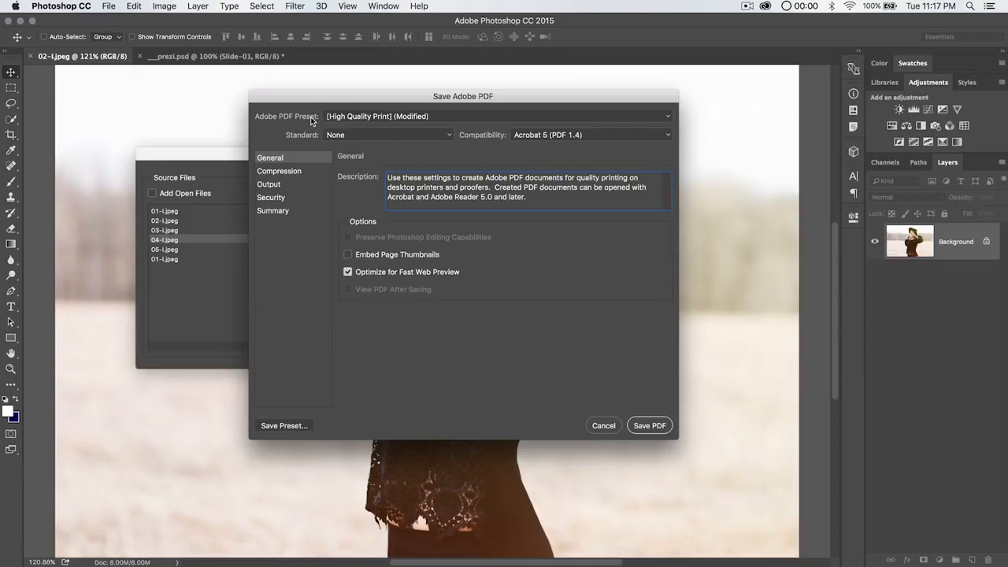
{"action": "left_click", "coordinate": [367, 117]}
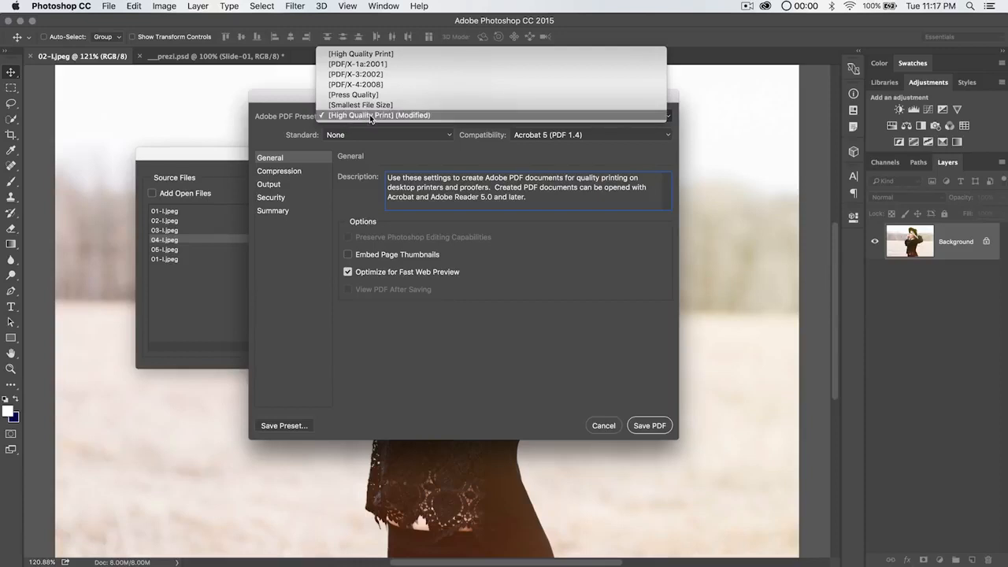
{"action": "left_click", "coordinate": [375, 105]}
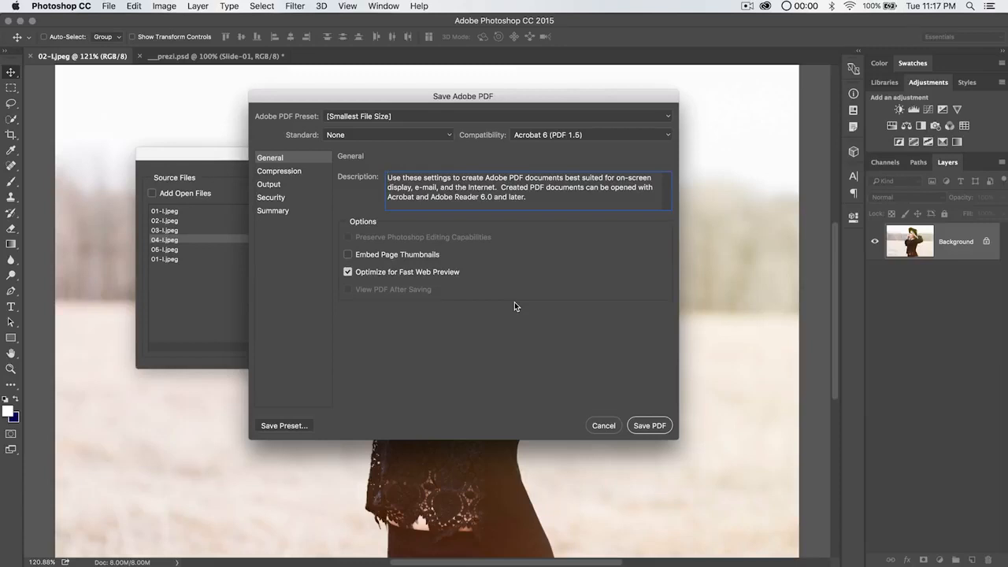
{"action": "left_click", "coordinate": [282, 172]}
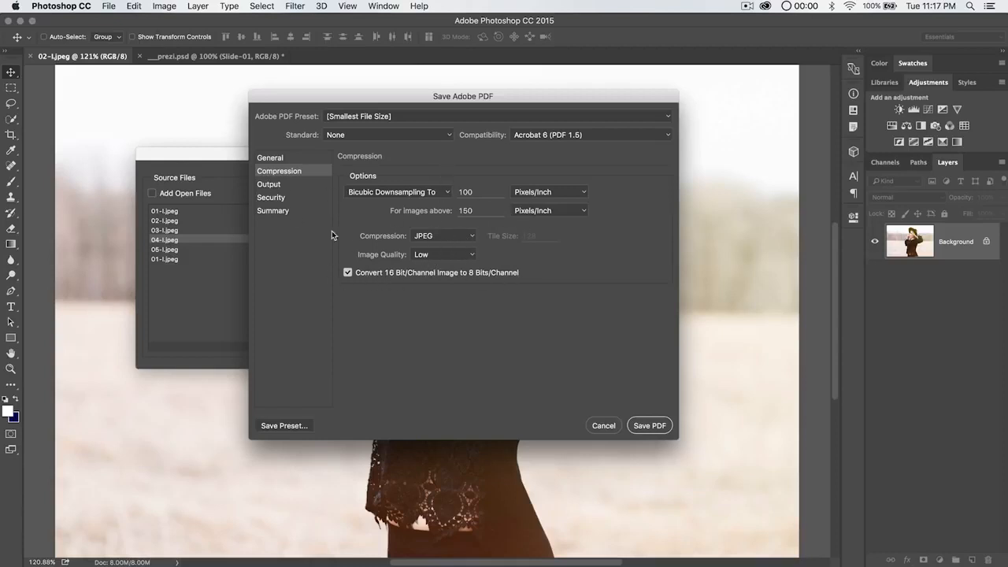
{"action": "left_click", "coordinate": [265, 184]}
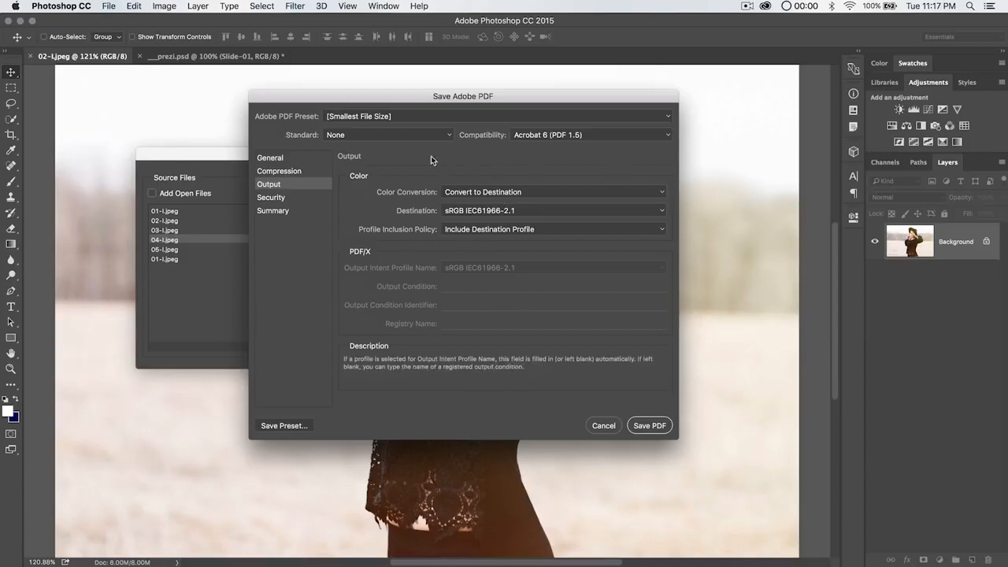
- Enable password restriction of printing, editing and other tasks in the PDF's security settings, with no password required for opening
{"action": "left_click", "coordinate": [268, 197]}
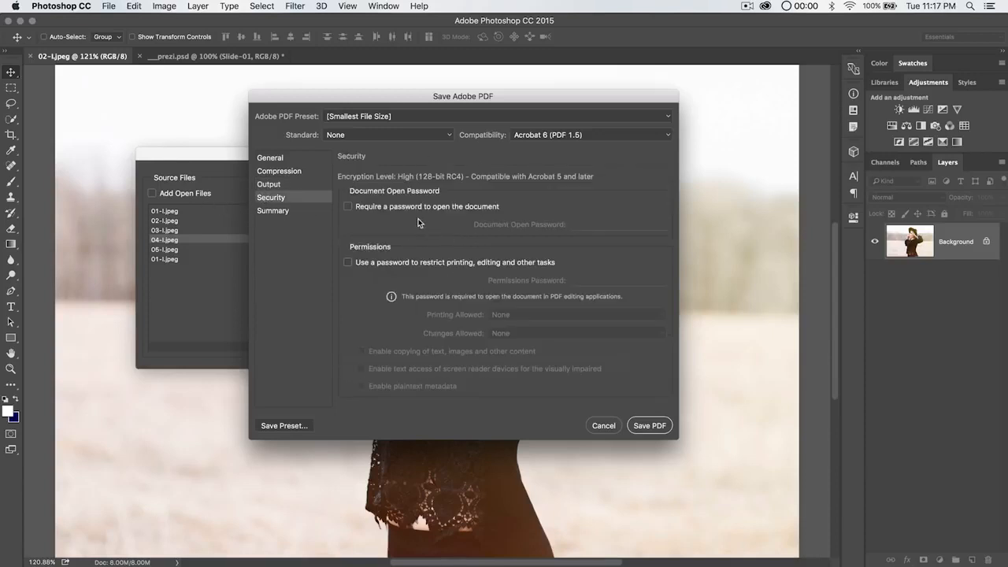
{"action": "left_click", "coordinate": [356, 208]}
{"action": "left_click", "coordinate": [357, 208]}
{"action": "left_click", "coordinate": [365, 264]}
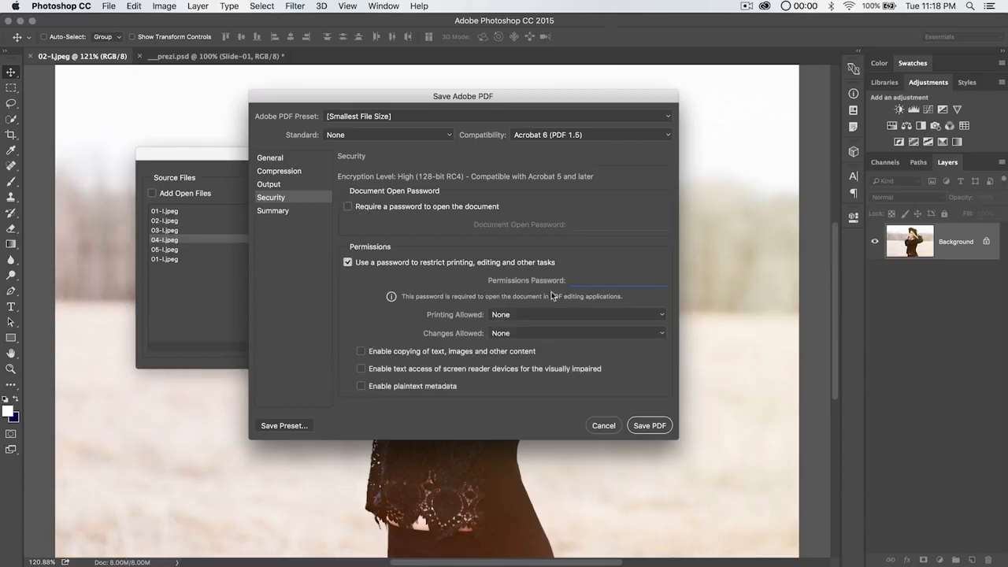
- Set allowed printing and allowed changes to None in the PDF permissions, and enable text access for screen reader devices
{"action": "left_click", "coordinate": [519, 316]}
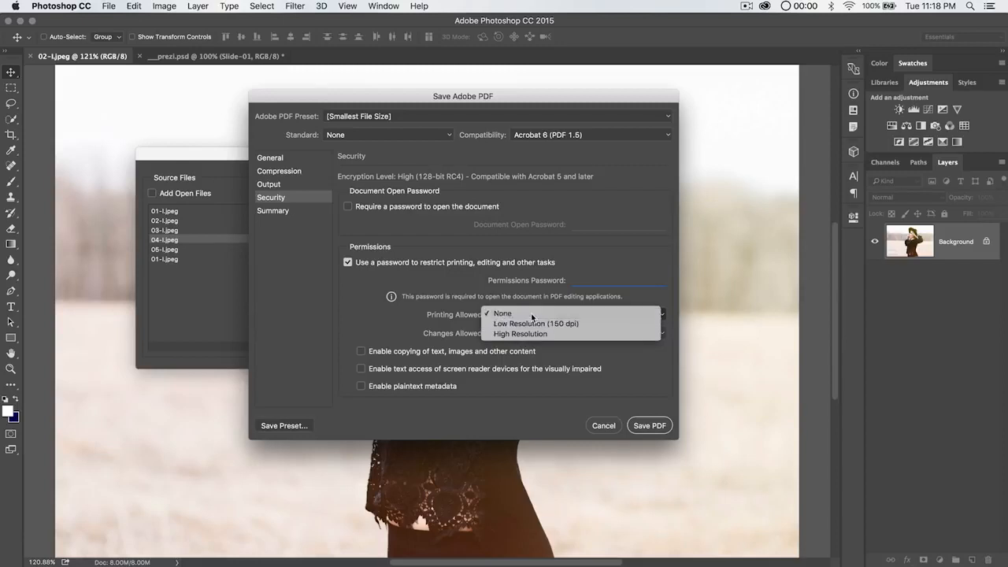
{"action": "left_click", "coordinate": [504, 313]}
{"action": "left_click", "coordinate": [539, 330]}
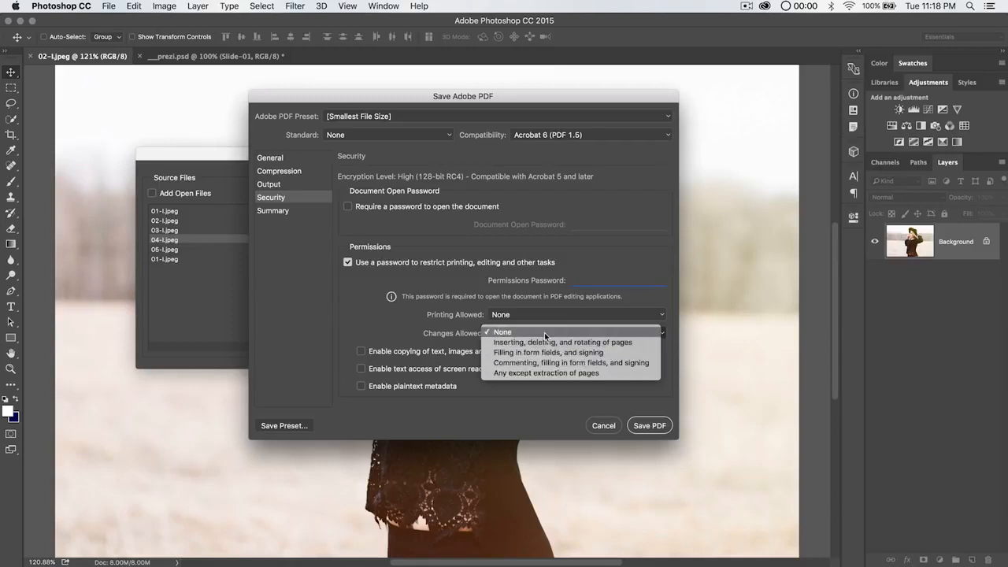
{"action": "left_click", "coordinate": [544, 331]}
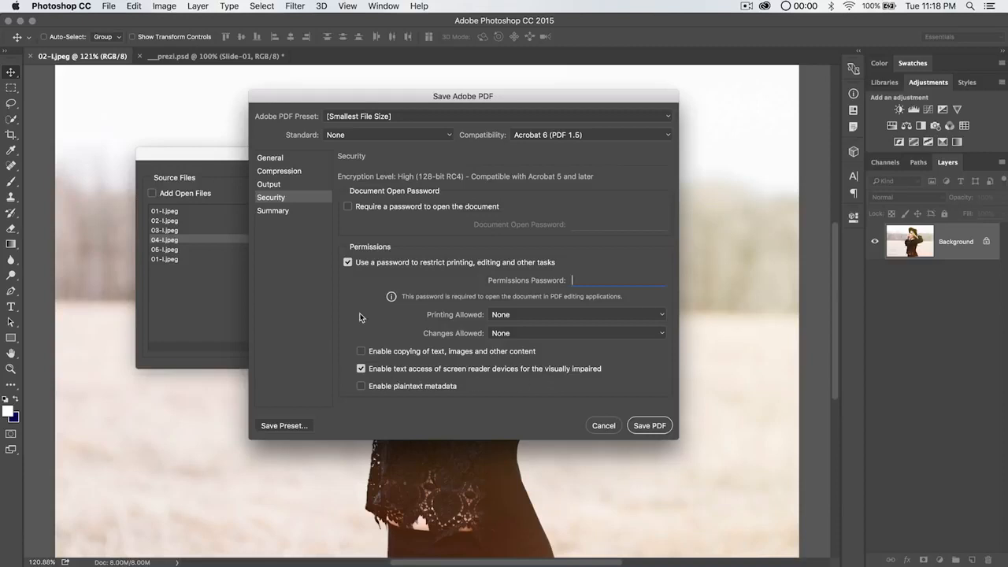
- Review the PDF's settings summary and general options, and try to save the PDF
{"action": "left_click", "coordinate": [269, 211]}
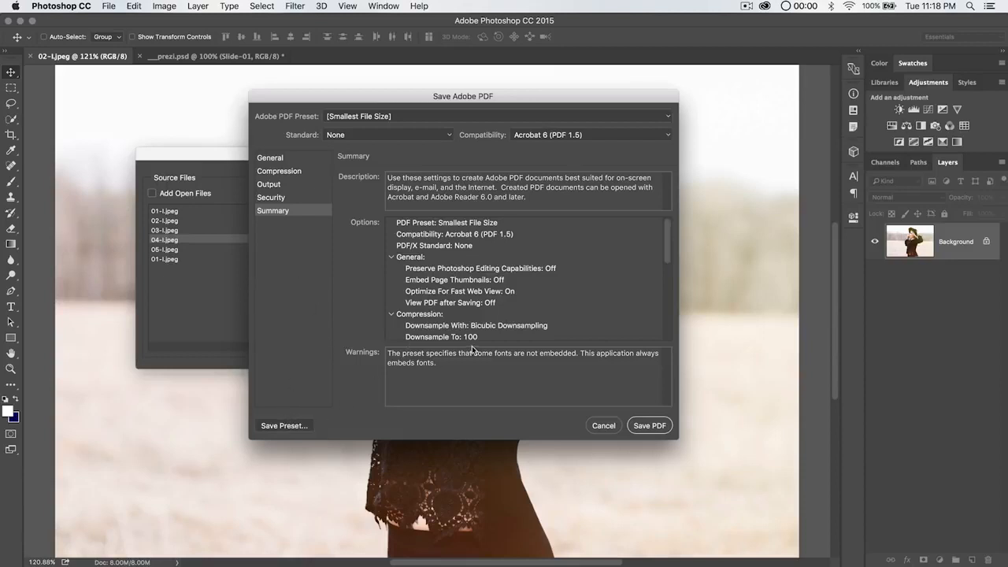
{"action": "left_click", "coordinate": [272, 158]}
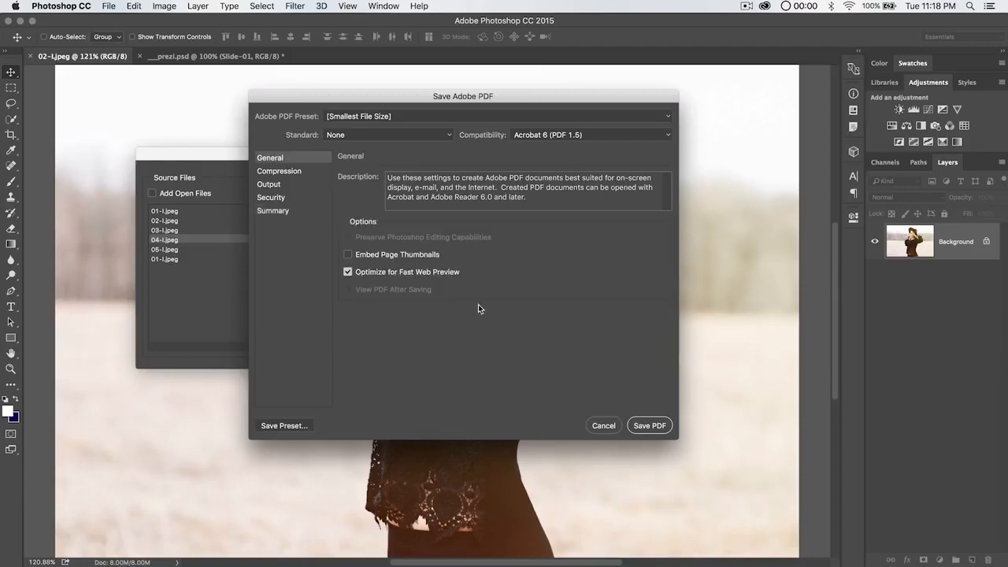
{"action": "left_click", "coordinate": [658, 426]}
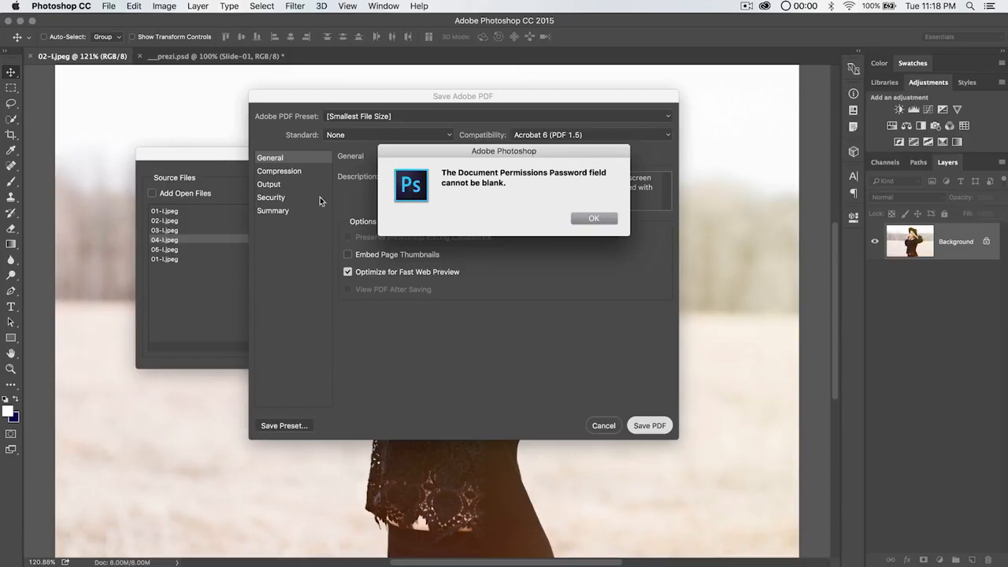
{"action": "left_click", "coordinate": [590, 219]}
- Enter a permissions password in the PDF's security settings
{"action": "left_click", "coordinate": [271, 198]}
{"action": "left_click", "coordinate": [363, 263]}
{"action": "left_click", "coordinate": [348, 262]}
{"action": "type", "text": "1"}
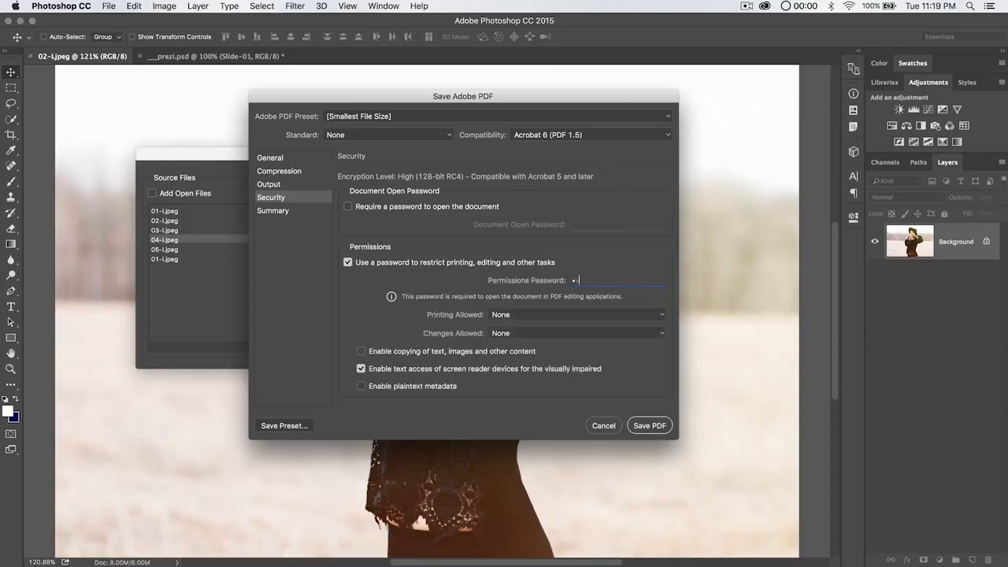
- Turn off the password restriction on printing, editing and other tasks, and save the PDF
{"action": "left_click", "coordinate": [379, 262]}
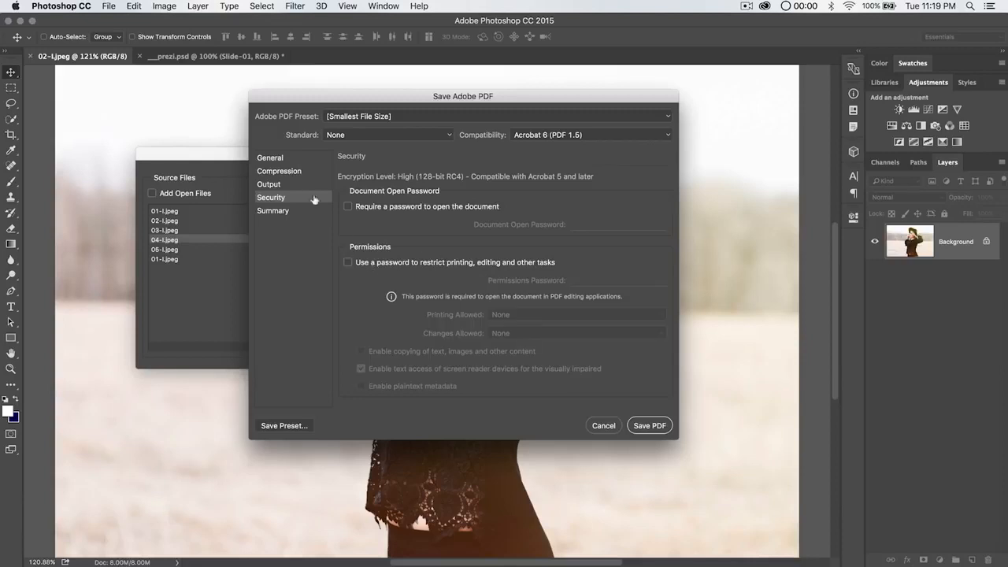
{"action": "left_click", "coordinate": [288, 157]}
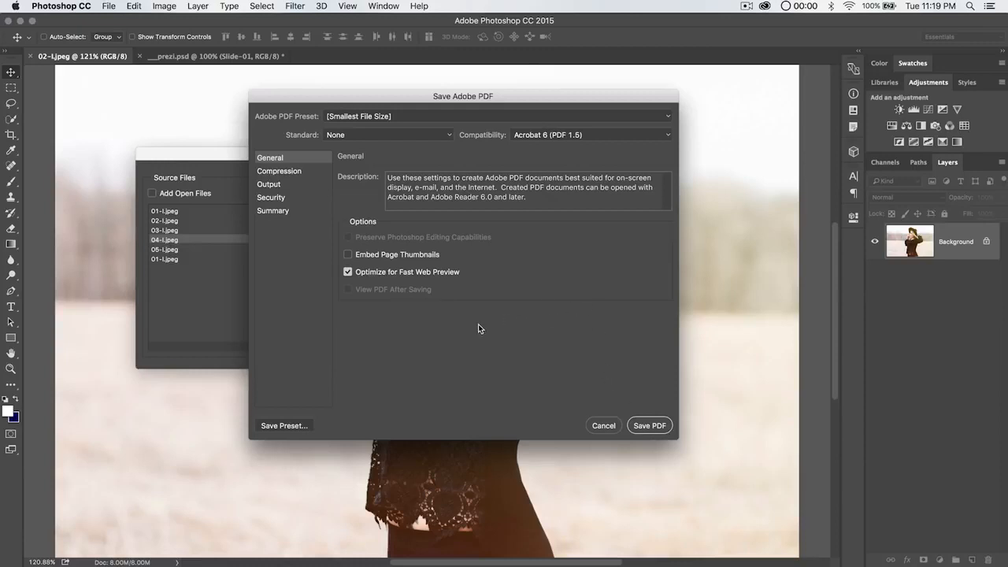
{"action": "key", "text": "Return"}
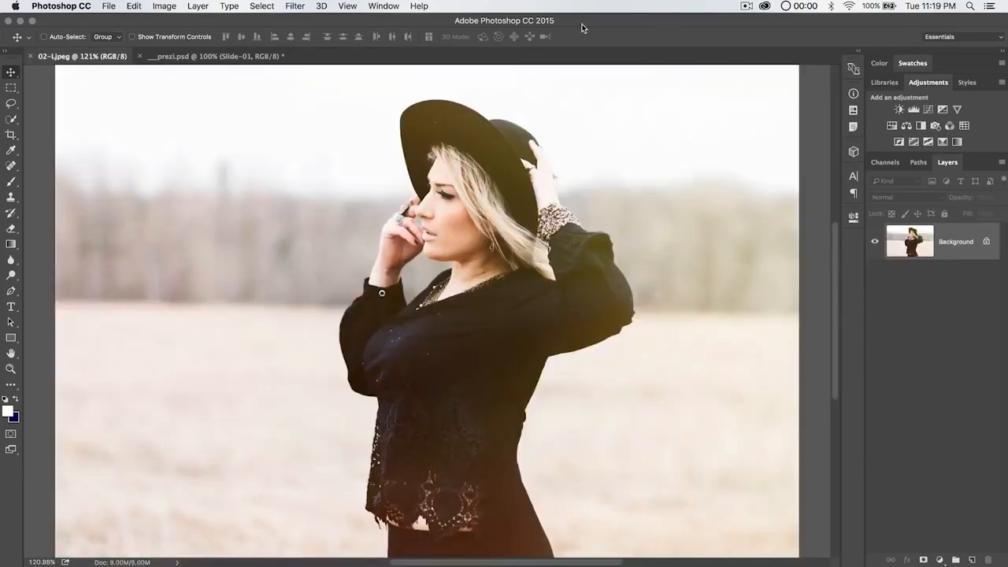
- Show the desktop, move 01.pdf into open space and open it in Acrobat Pro
{"action": "key", "text": "F11"}
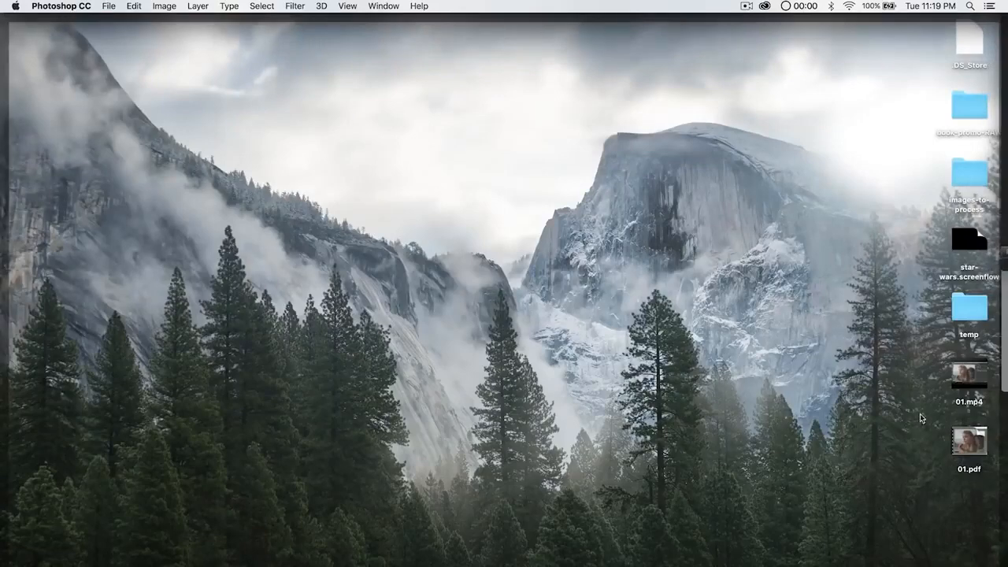
{"action": "left_click_drag", "start_coordinate": [970, 435], "coordinate": [470, 182]}
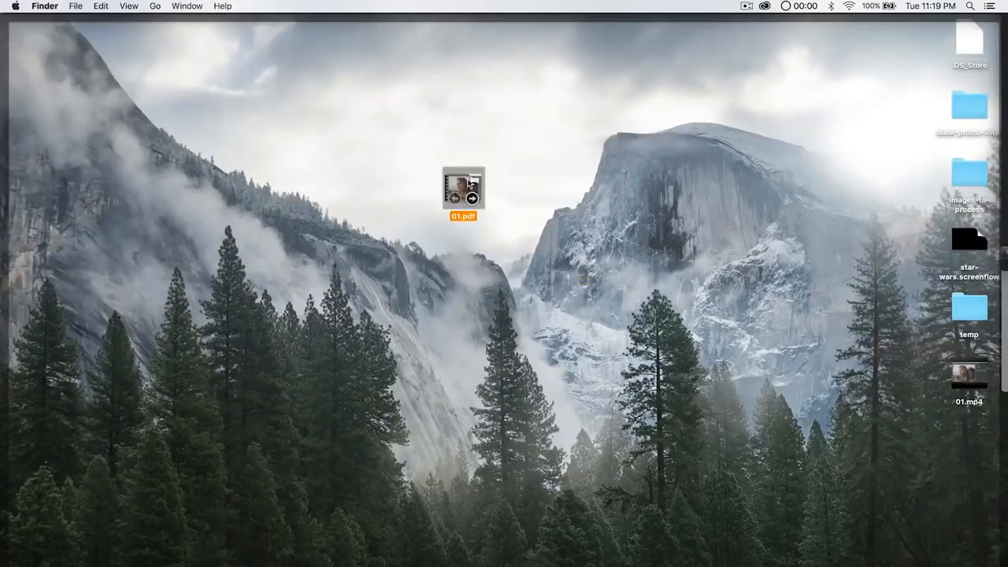
{"action": "double_click", "coordinate": [470, 183]}
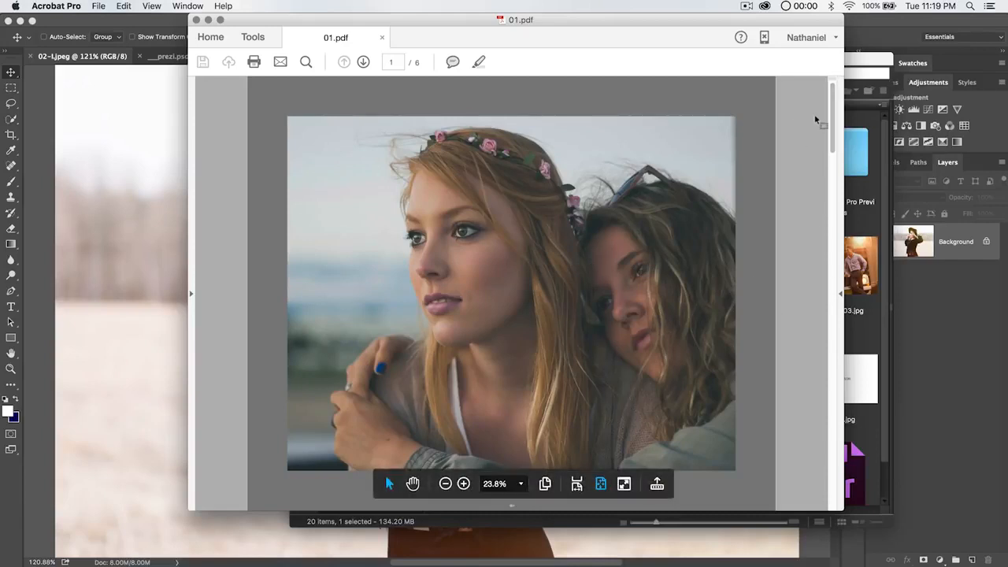
- Page through 01.pdf up to page 6, close it and return to Photoshop
{"action": "left_click_drag", "start_coordinate": [832, 129], "coordinate": [824, 110]}
{"action": "left_click", "coordinate": [363, 62]}
{"action": "left_click", "coordinate": [363, 62]}
{"action": "left_click", "coordinate": [363, 62]}
{"action": "left_click", "coordinate": [363, 63]}
{"action": "left_click", "coordinate": [363, 62]}
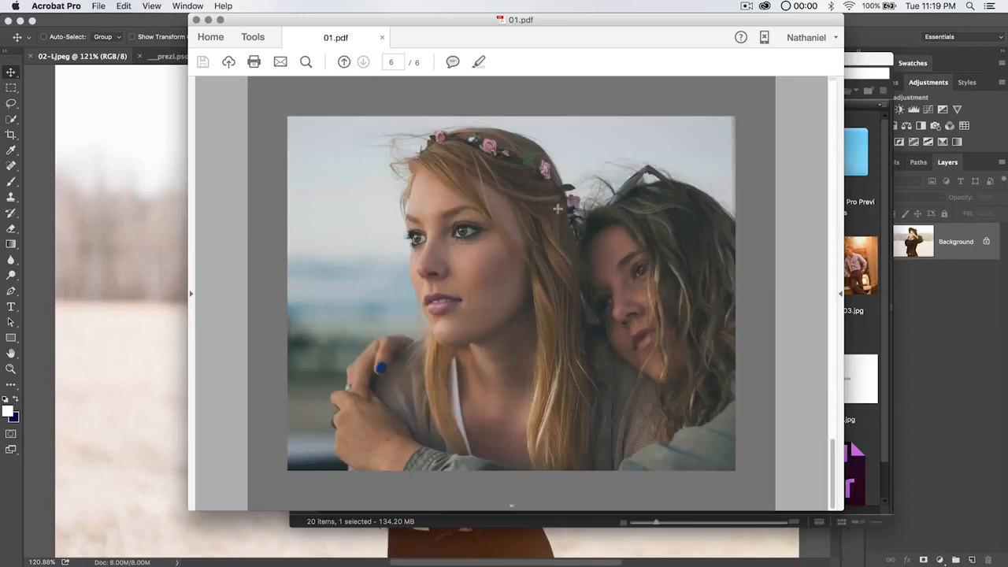
{"action": "left_click", "coordinate": [197, 21]}
{"action": "left_click", "coordinate": [126, 187]}
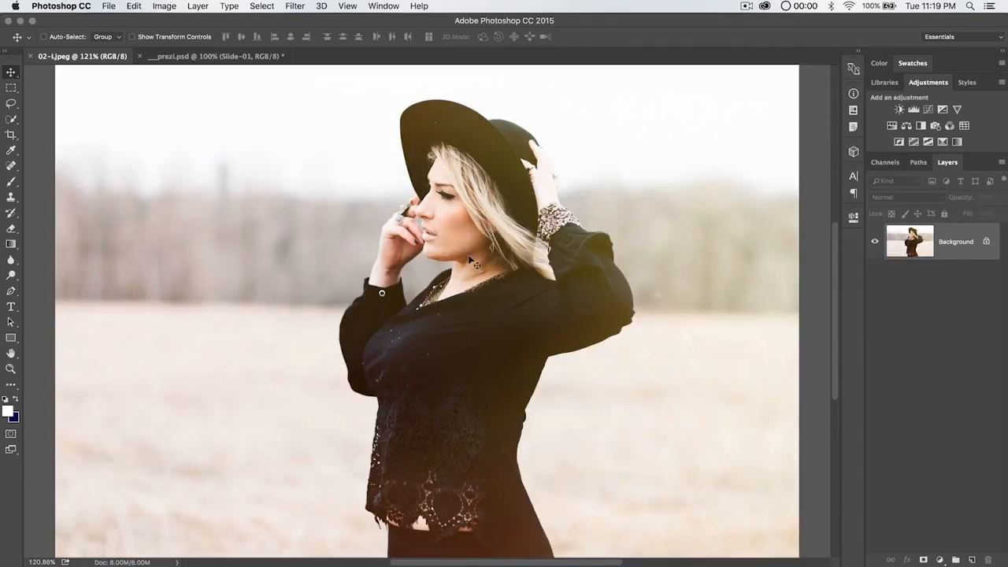
- Examine the width, height and resolution of 02-l.jpeg in Image Size, and close the dialog
{"action": "key", "text": "super"}
{"action": "key", "text": "super+alt+i"}
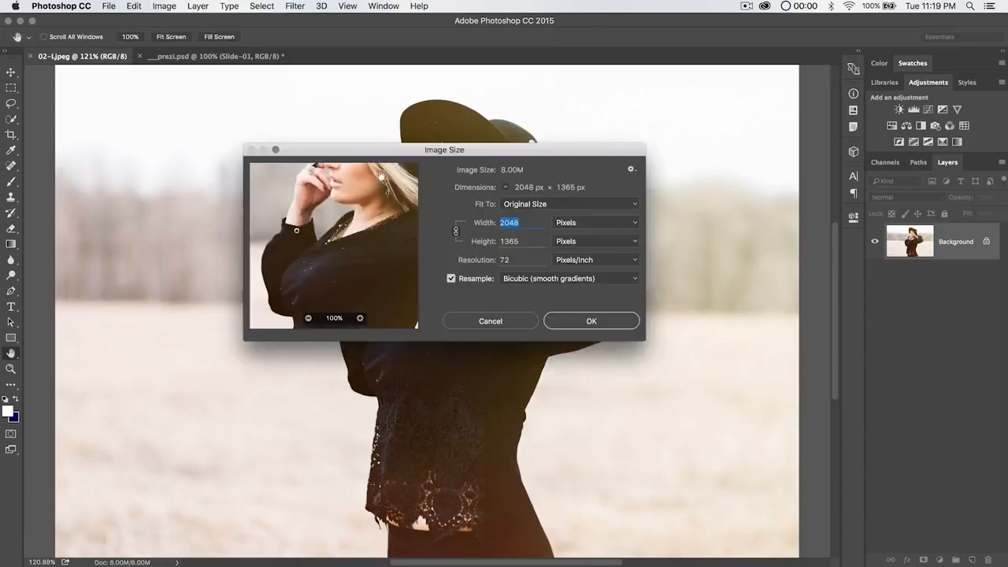
{"action": "left_click_drag", "start_coordinate": [457, 158], "coordinate": [412, 130]}
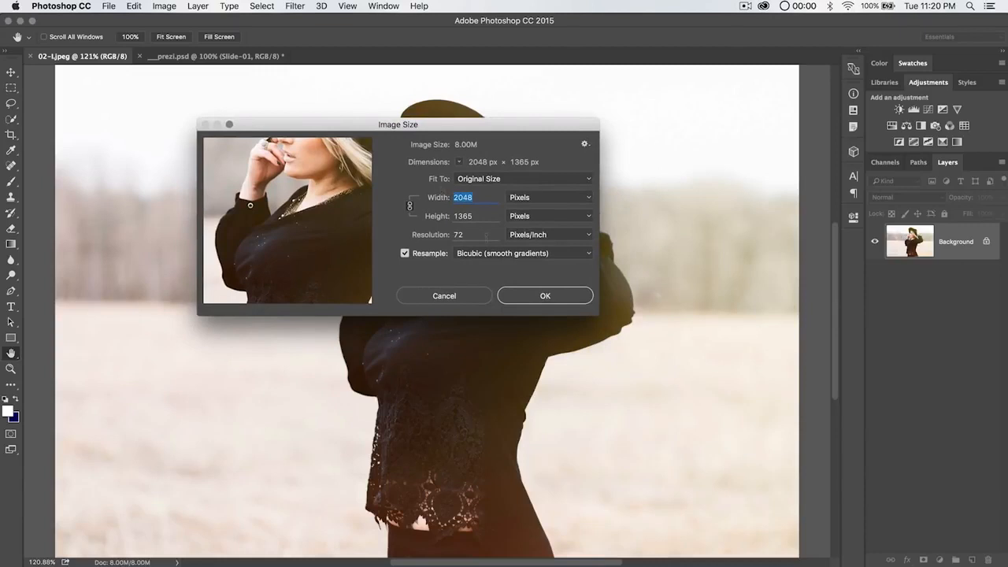
{"action": "left_click", "coordinate": [471, 233]}
{"action": "left_click", "coordinate": [433, 233]}
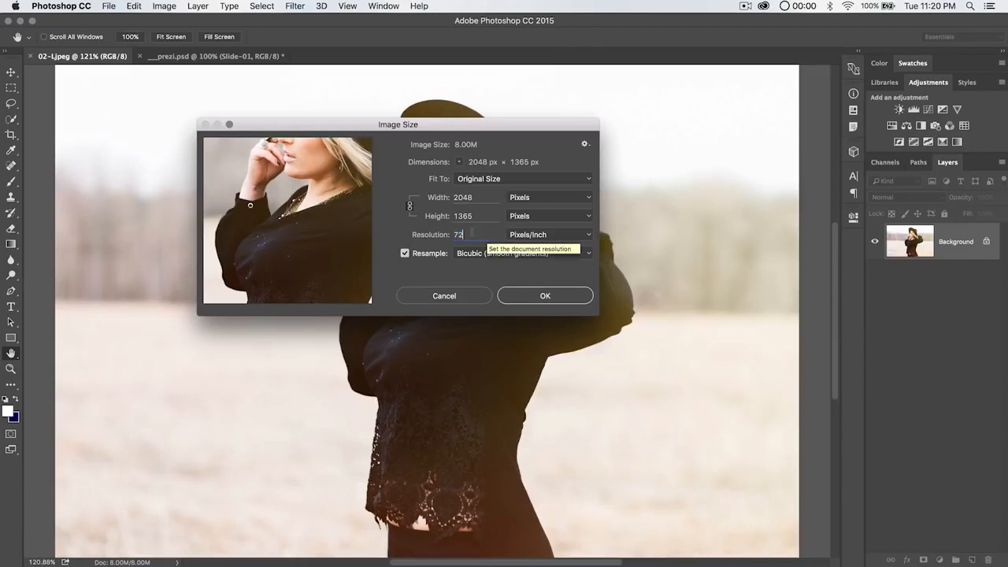
{"action": "left_click", "coordinate": [483, 200]}
{"action": "double_click", "coordinate": [469, 197]}
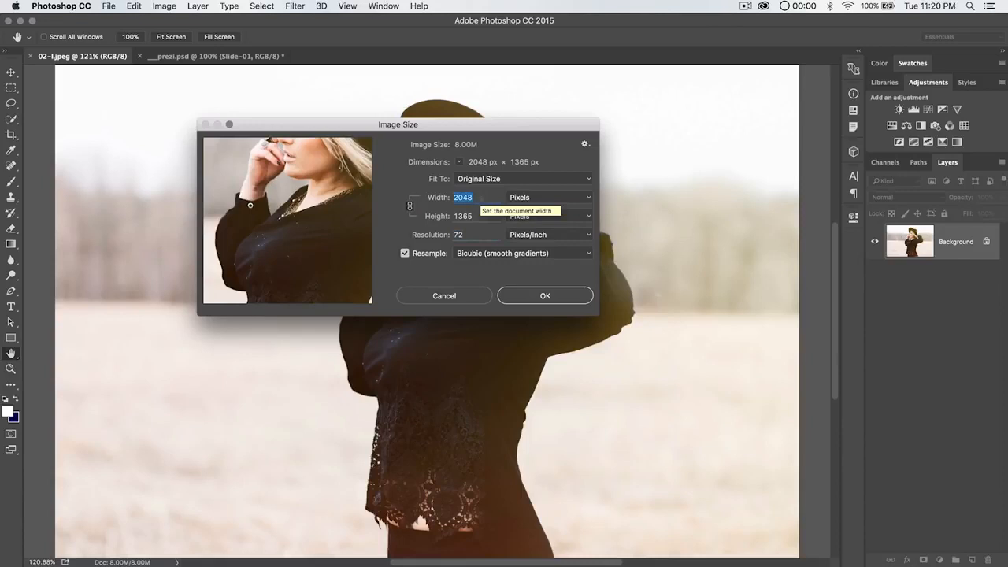
{"action": "double_click", "coordinate": [459, 235]}
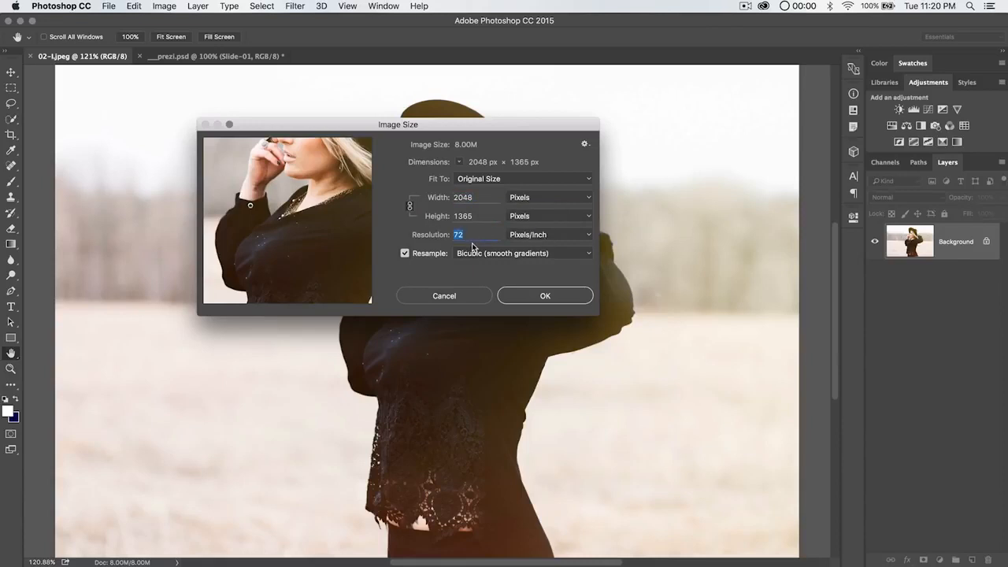
{"action": "left_click", "coordinate": [545, 297]}
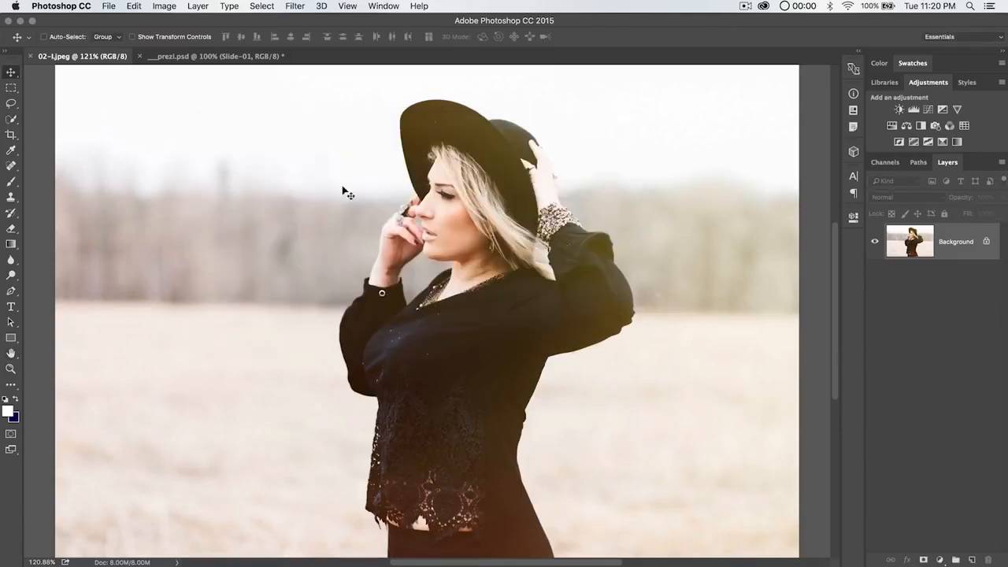
- Switch to ___prezi.psd and look through its list of slide layer groups
{"action": "left_click", "coordinate": [190, 60]}
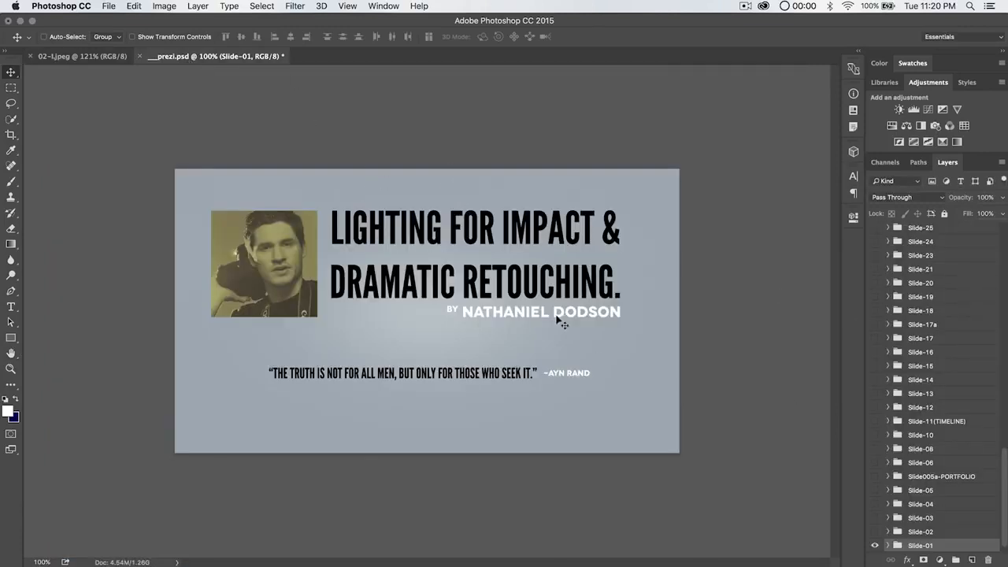
{"action": "scroll", "coordinate": [896, 342], "scroll_direction": "up", "scroll_amount": 3}
{"action": "scroll", "coordinate": [896, 343], "scroll_direction": "up", "scroll_amount": 15}
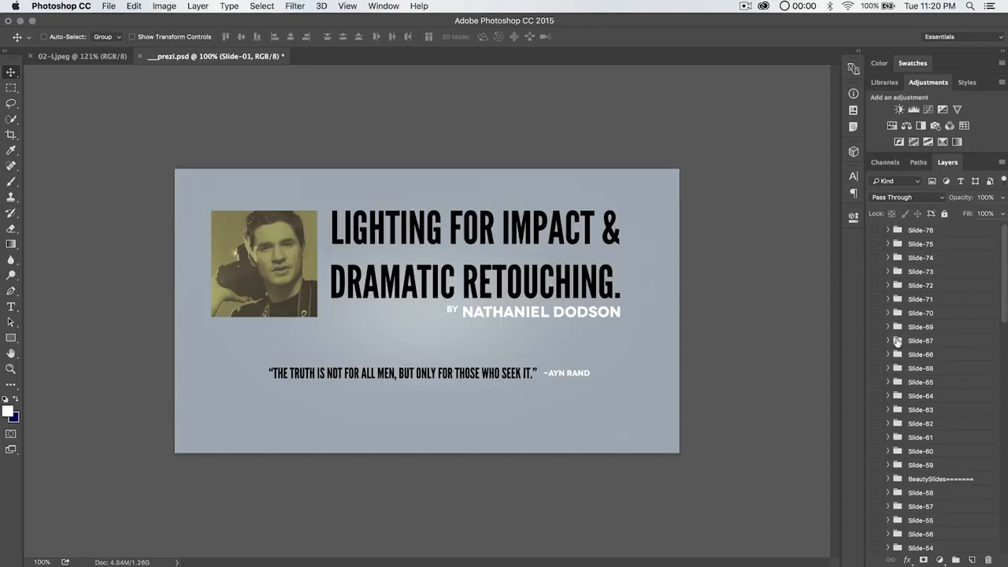
{"action": "scroll", "coordinate": [917, 418], "scroll_direction": "down", "scroll_amount": 15}
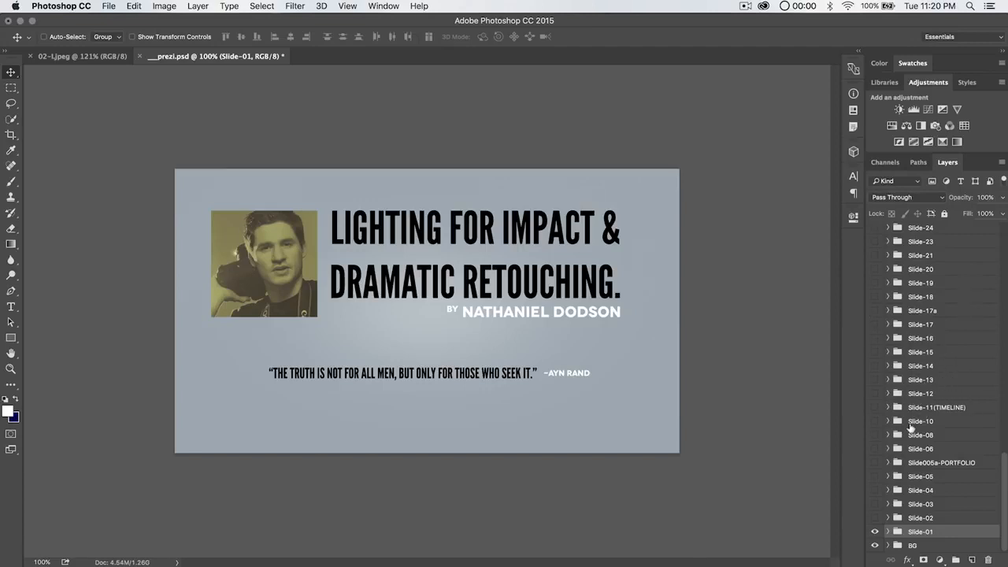
- Examine the merge commands available for the Slide-18 group, briefly showing the group and hiding it again
{"action": "left_click", "coordinate": [899, 296]}
{"action": "right_click", "coordinate": [901, 299]}
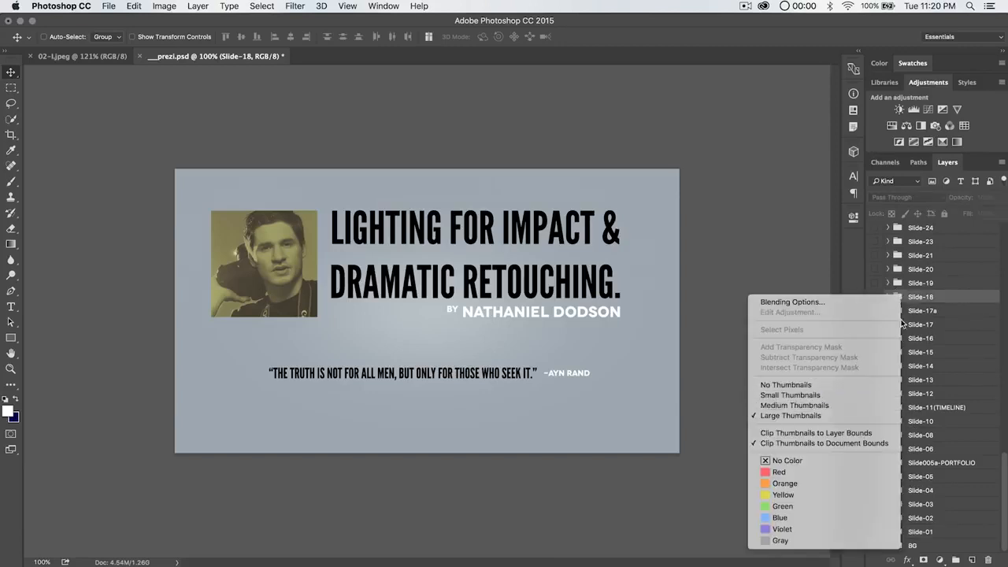
{"action": "right_click", "coordinate": [930, 297]}
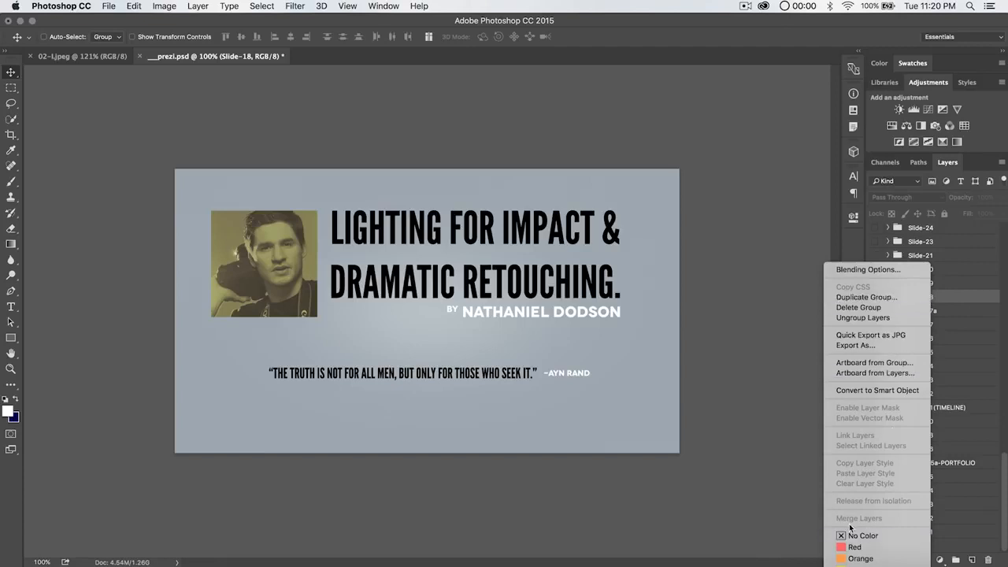
{"action": "left_click", "coordinate": [963, 316]}
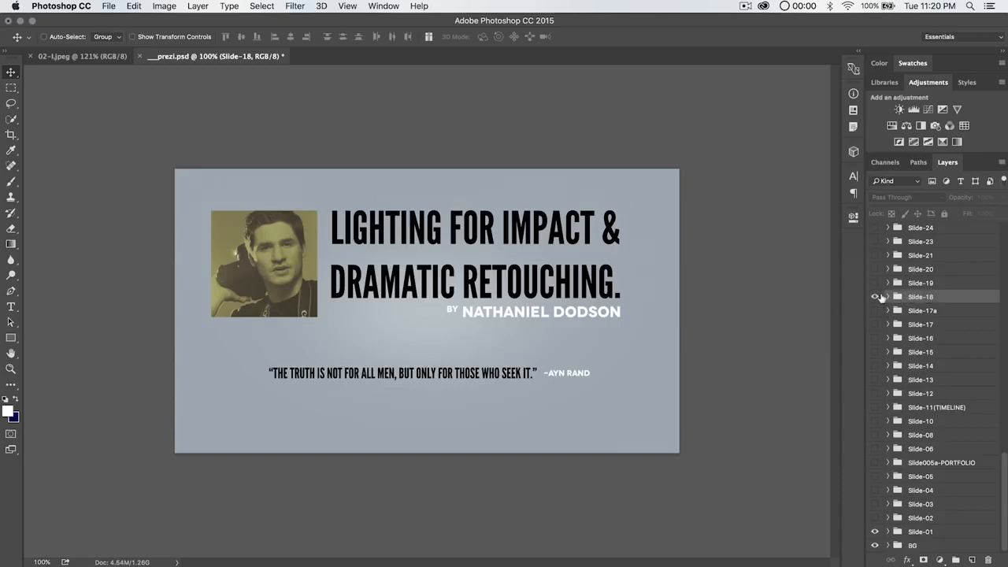
{"action": "right_click", "coordinate": [874, 298]}
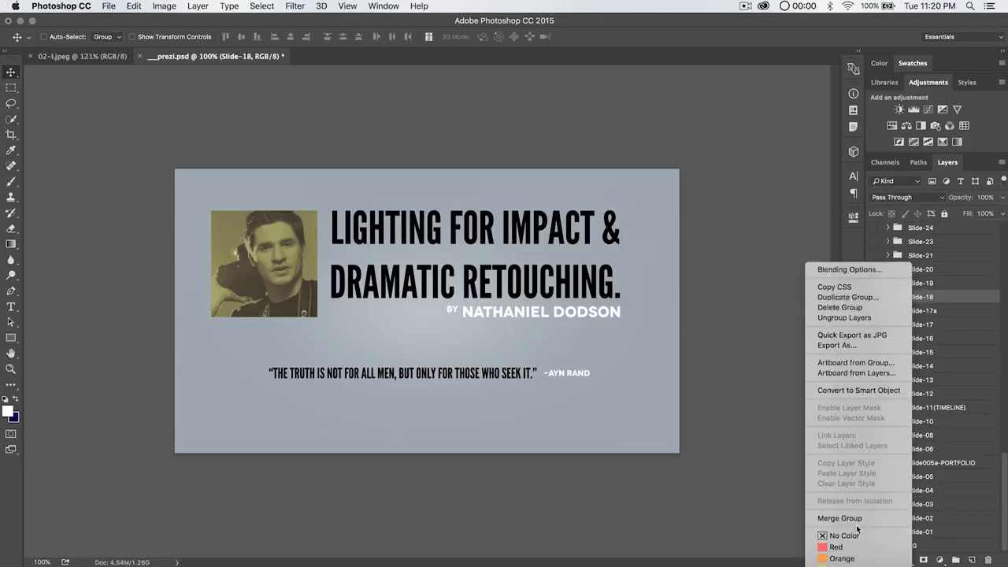
{"action": "left_click", "coordinate": [955, 302]}
{"action": "left_click", "coordinate": [874, 296]}
{"action": "left_click", "coordinate": [872, 296]}
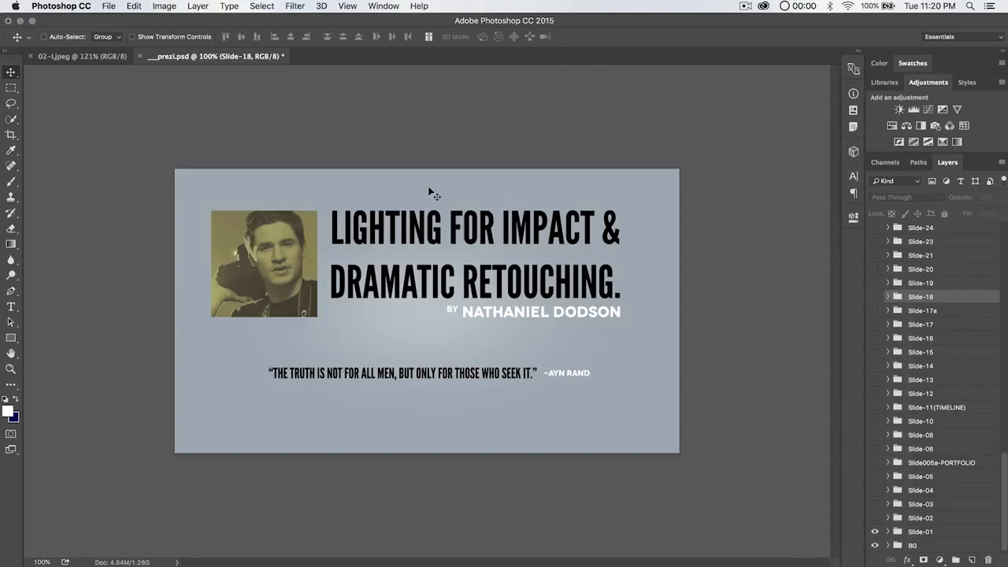
- Locate the Layers to Files export for the slide document and the PDF Presentation automation for 02-l.jpeg
{"action": "left_click", "coordinate": [113, 6]}
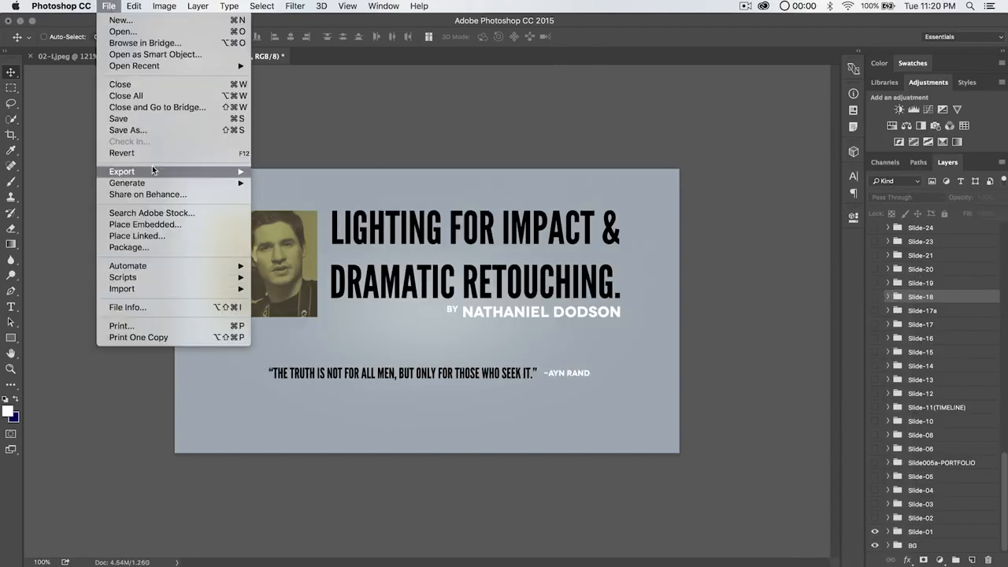
{"action": "mouse_move", "coordinate": [152, 169]}
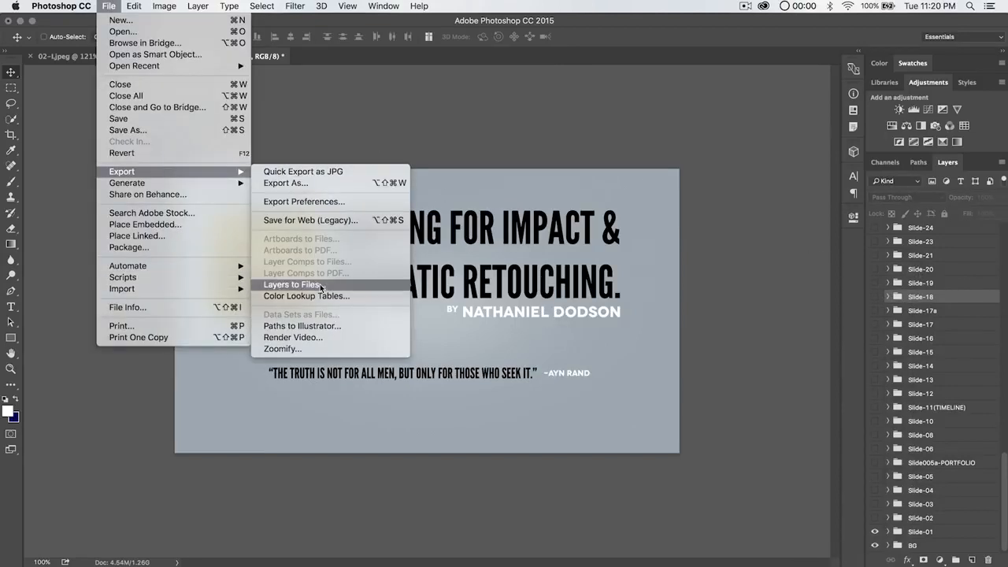
{"action": "left_click", "coordinate": [318, 137]}
{"action": "left_click", "coordinate": [45, 56]}
{"action": "left_click", "coordinate": [112, 6]}
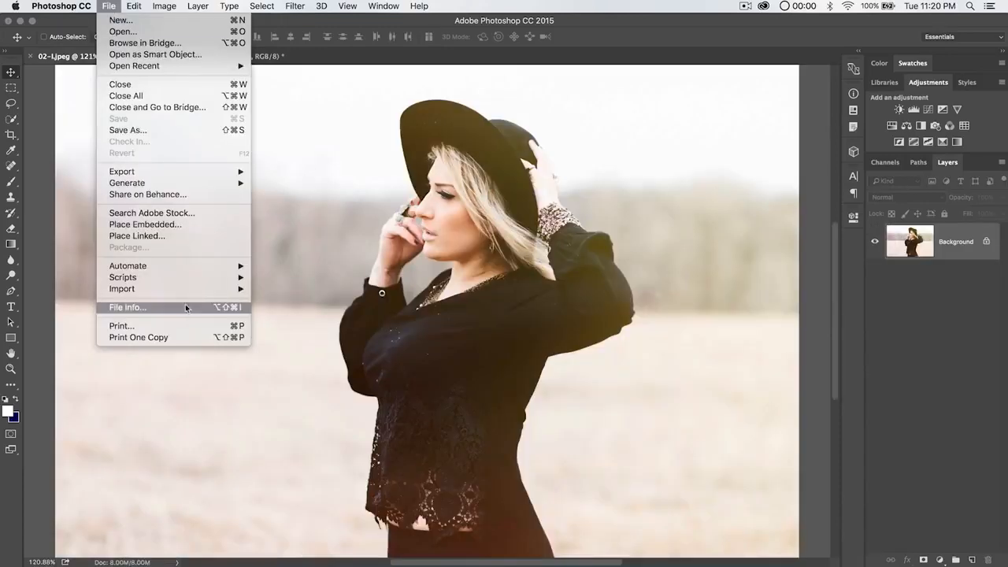
{"action": "mouse_move", "coordinate": [180, 266]}
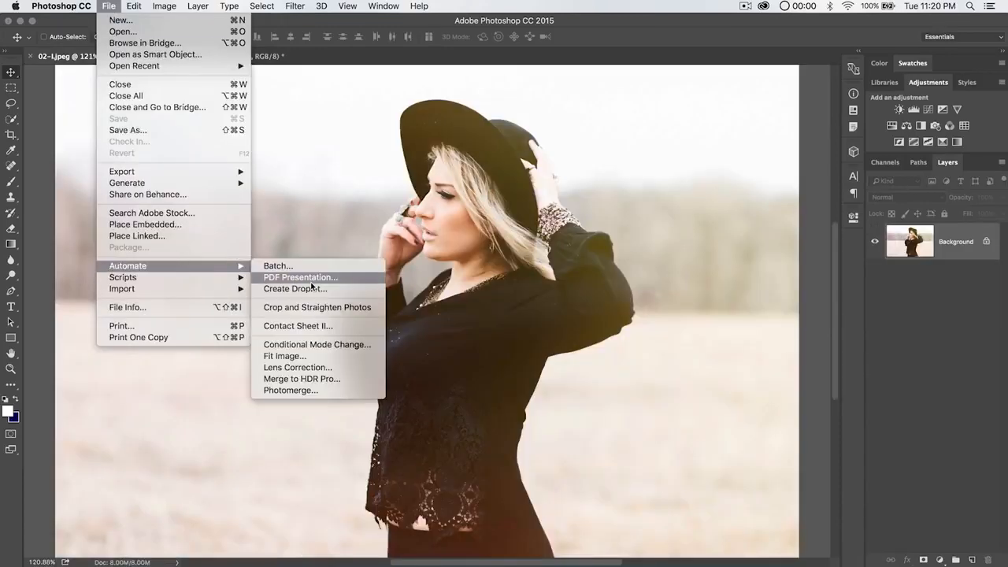
{"action": "left_click", "coordinate": [522, 236]}
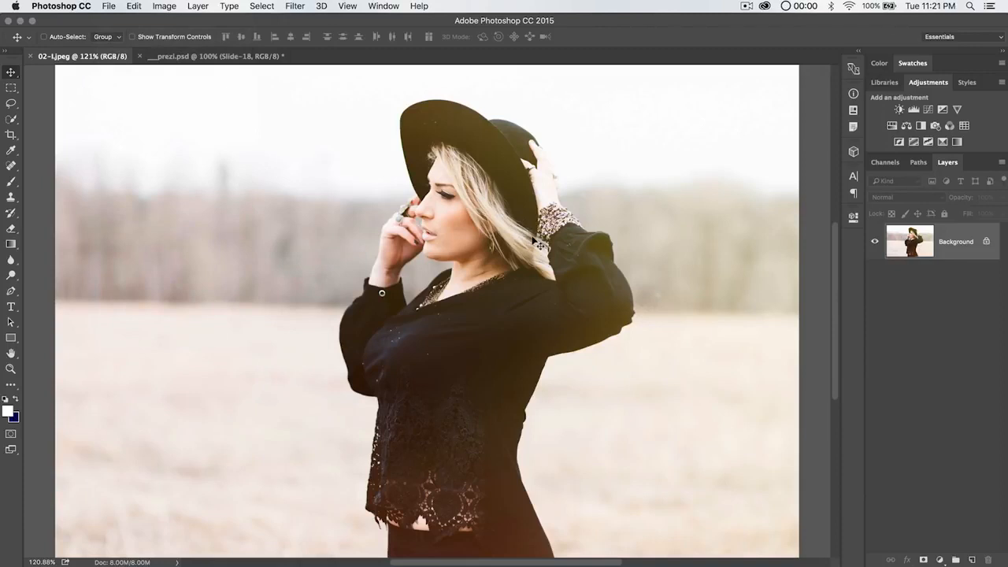
- Return to ___prezi.psd and scan its slide groups again up to Slide-76
{"action": "left_click", "coordinate": [211, 59]}
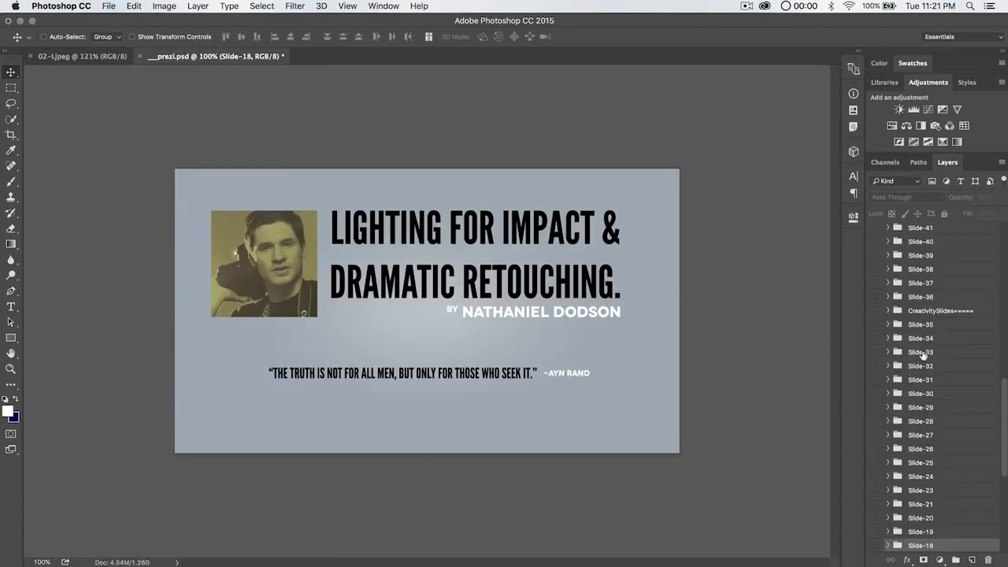
{"action": "scroll", "coordinate": [911, 410], "scroll_direction": "down", "scroll_amount": 6}
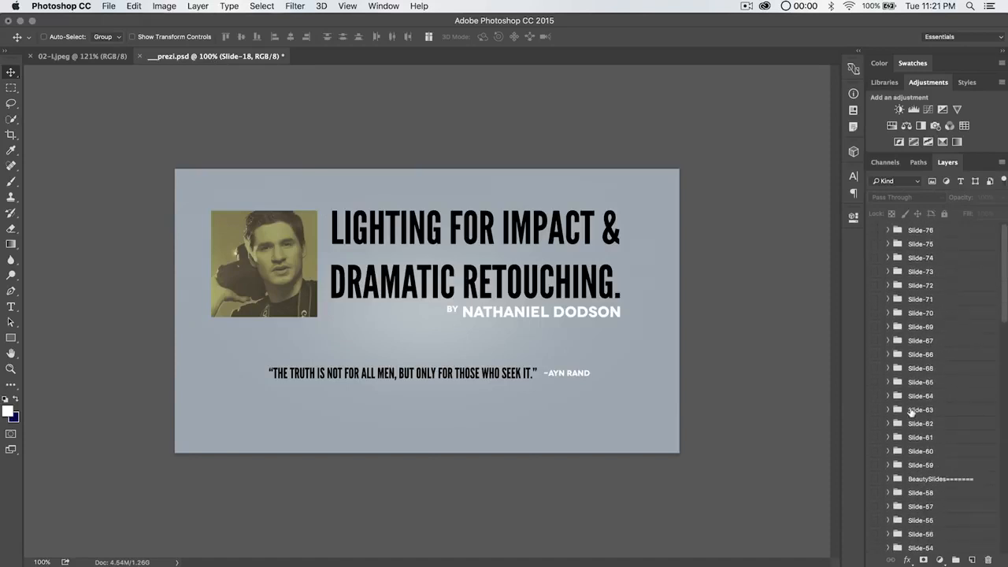
{"action": "scroll", "coordinate": [911, 410], "scroll_direction": "up", "scroll_amount": 15}
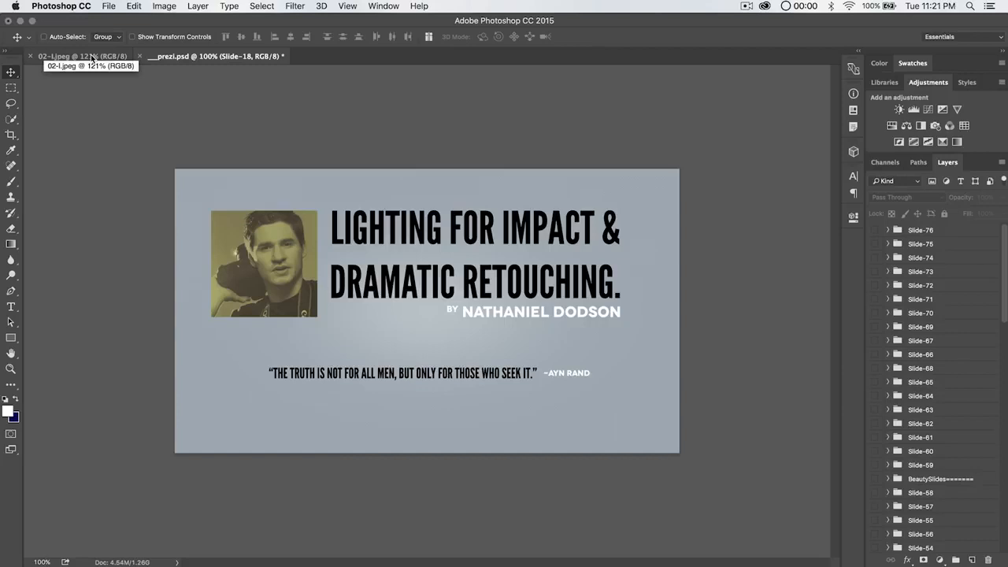
{"action": "scroll", "coordinate": [902, 438], "scroll_direction": "down", "scroll_amount": 15}
{"action": "scroll", "coordinate": [903, 438], "scroll_direction": "up", "scroll_amount": 15}
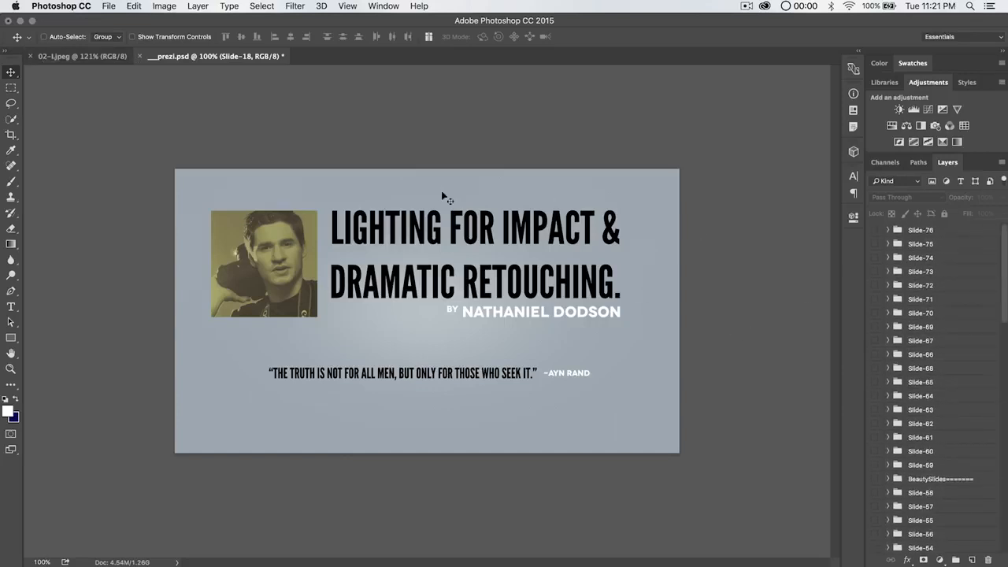
- Switch back to 02-l.jpeg and bring up the available automation commands
{"action": "left_click", "coordinate": [79, 56]}
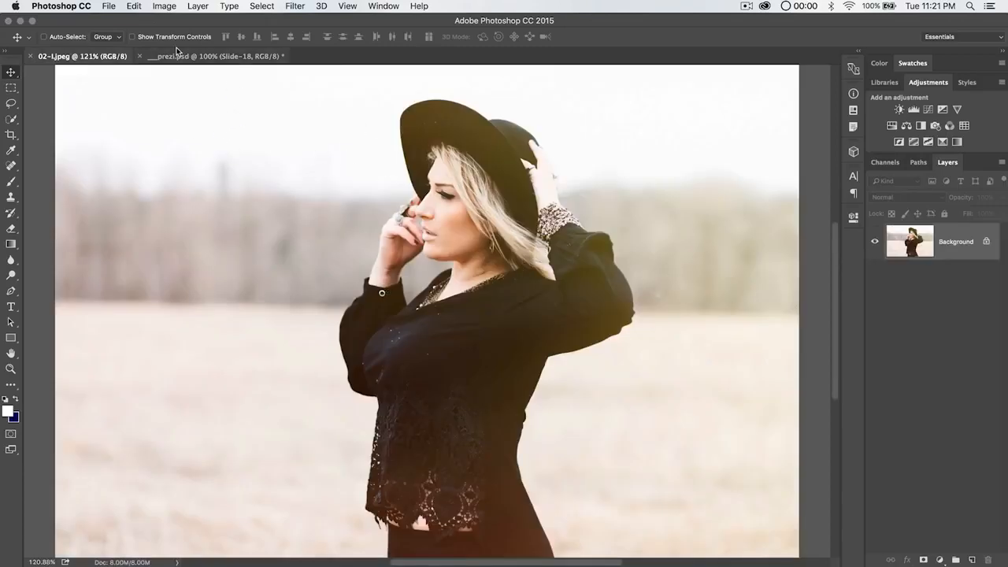
{"action": "left_click", "coordinate": [108, 5]}
{"action": "mouse_move", "coordinate": [183, 270]}
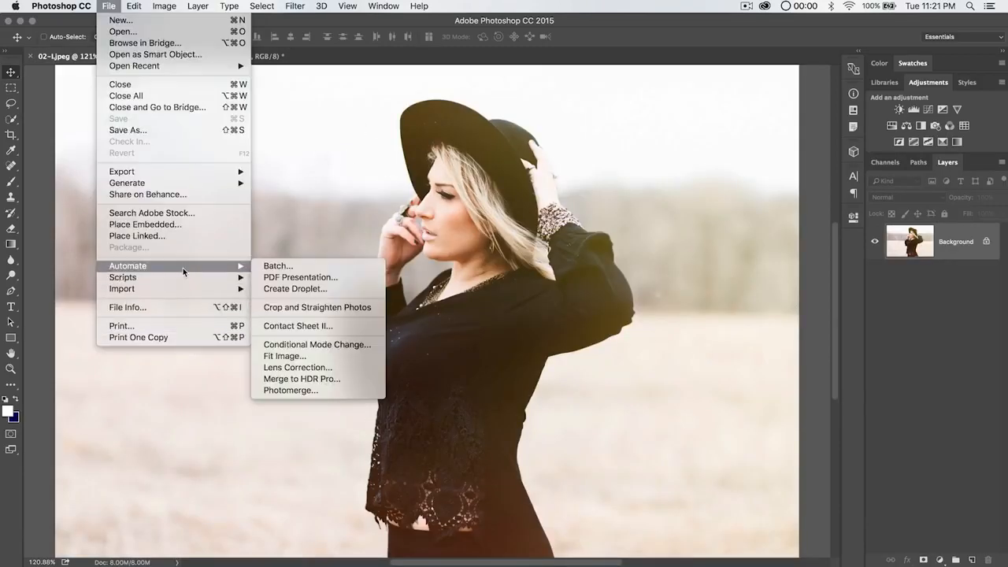